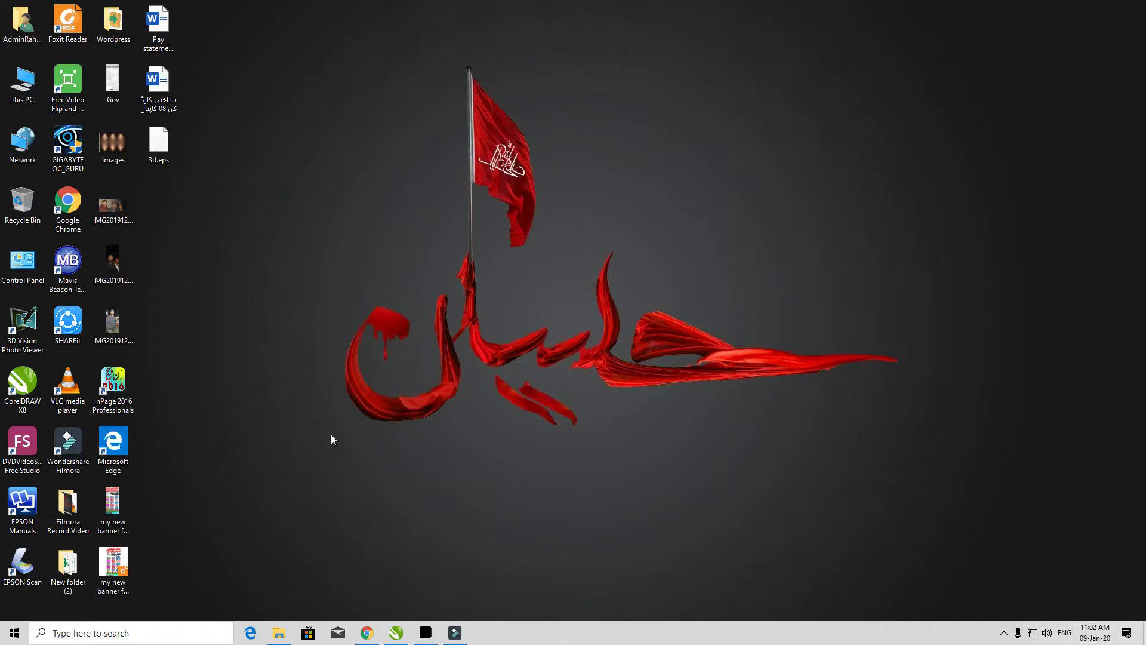
Open the "my new banner for shop" image, examine the 3D lettering of its Urdu title up close, and close it.
double_click(113, 504)
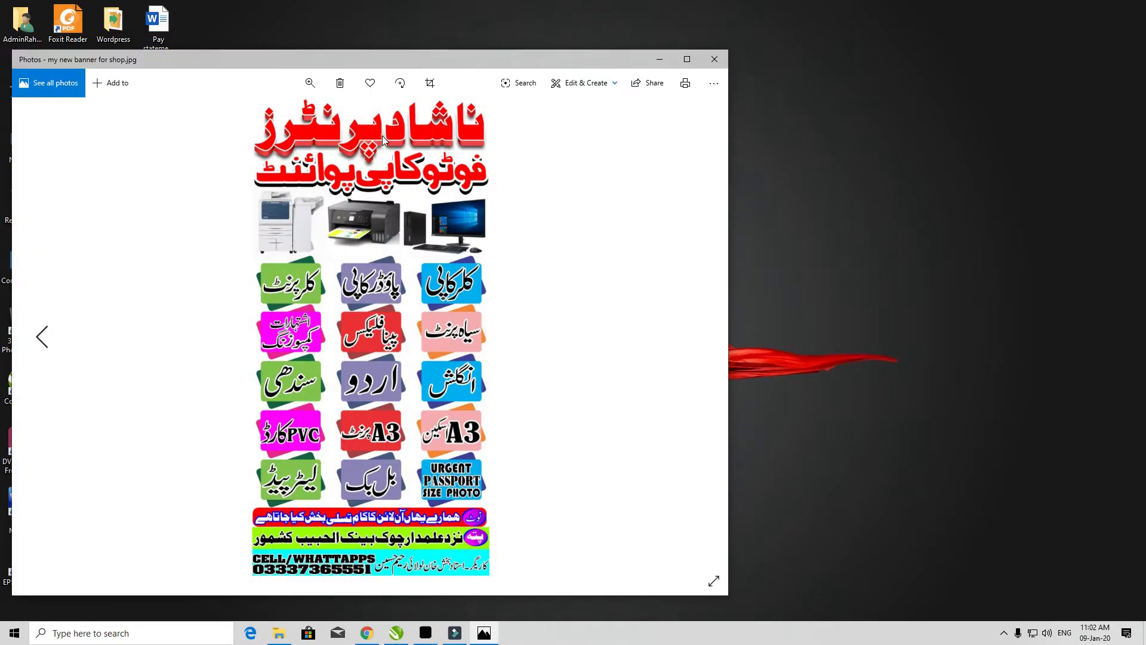
scroll(382, 135, "up", 5)
scroll(411, 245, "up", 2)
left_click_drag(404, 201, 443, 514)
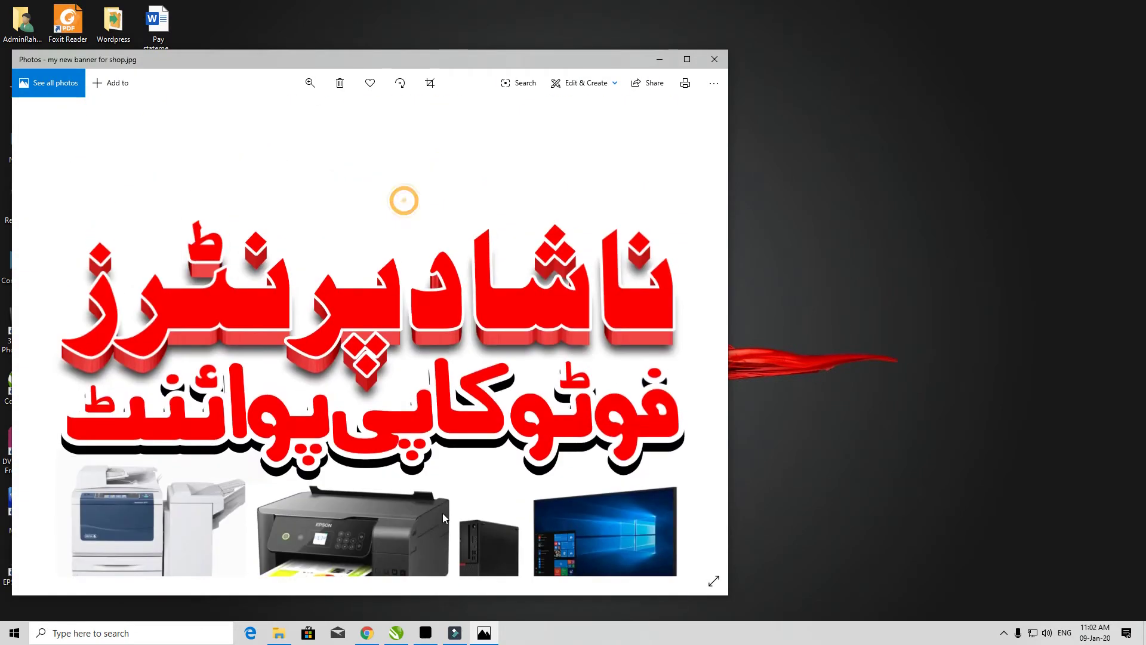
left_click_drag(588, 61, 767, 35)
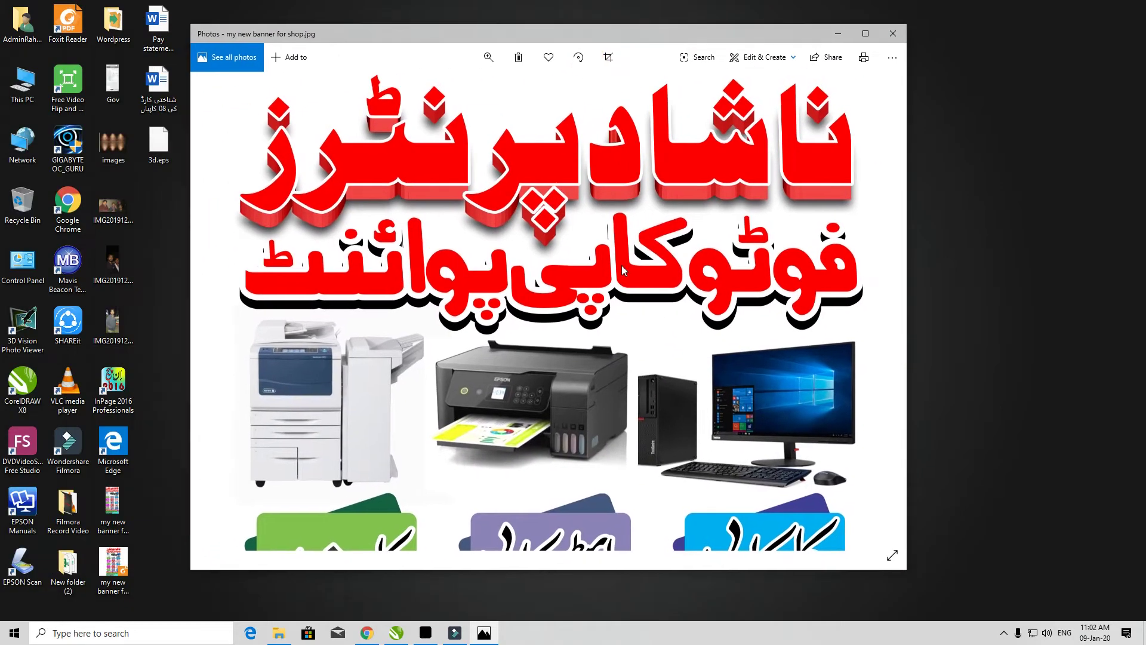
scroll(621, 265, "up", 4)
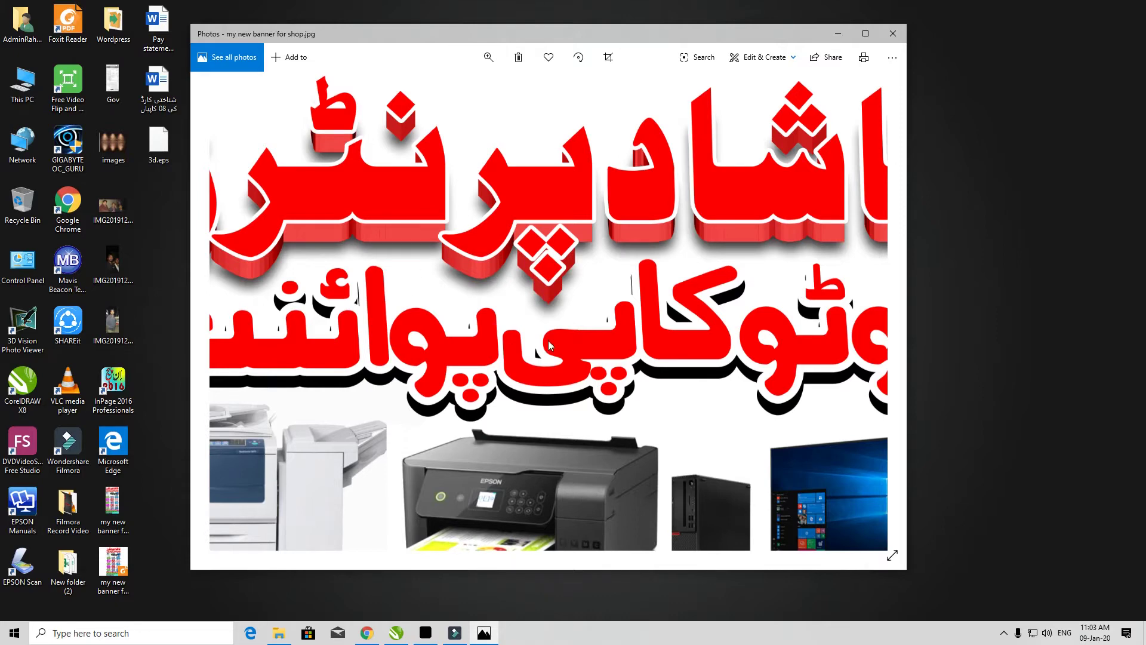
scroll(549, 344, "down", 5)
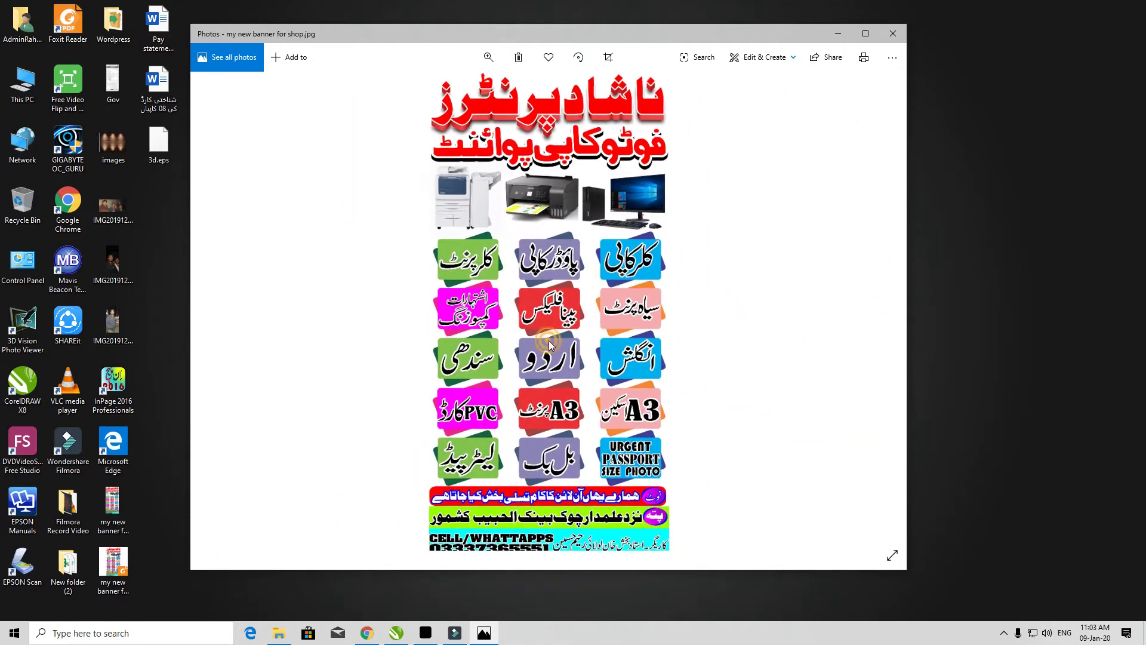
left_click(902, 37)
right_click(330, 296)
left_click(363, 326)
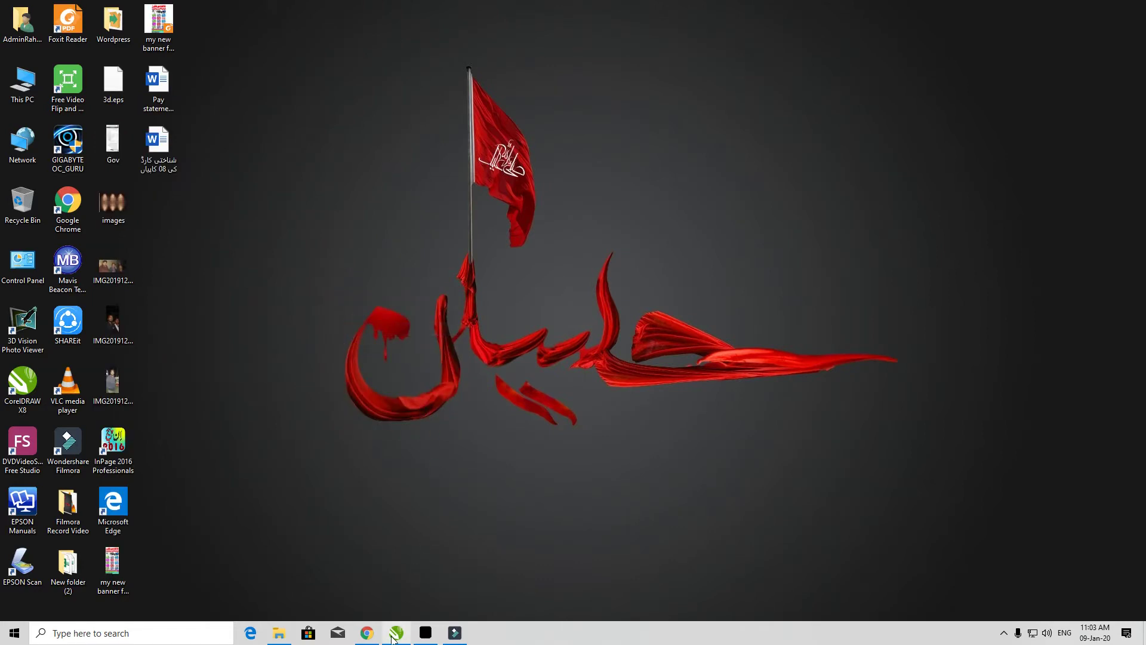
Switch to CorelDRAW and draw a rectangle about 179 mm by 98 mm across the middle of the page.
left_click(396, 633)
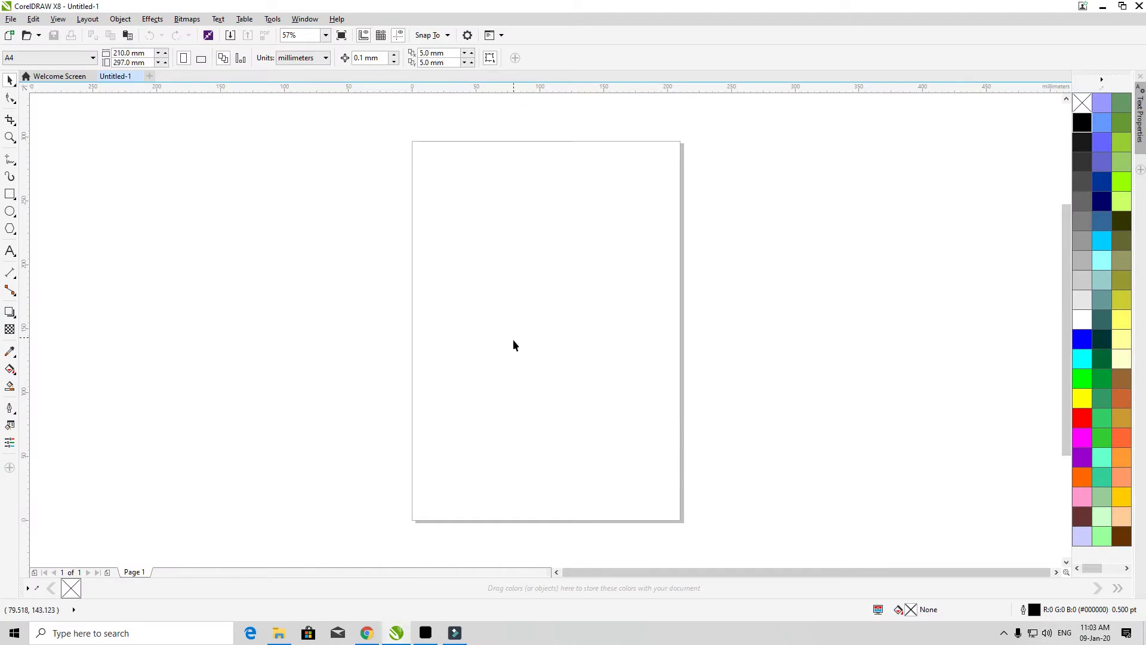
left_click(10, 194)
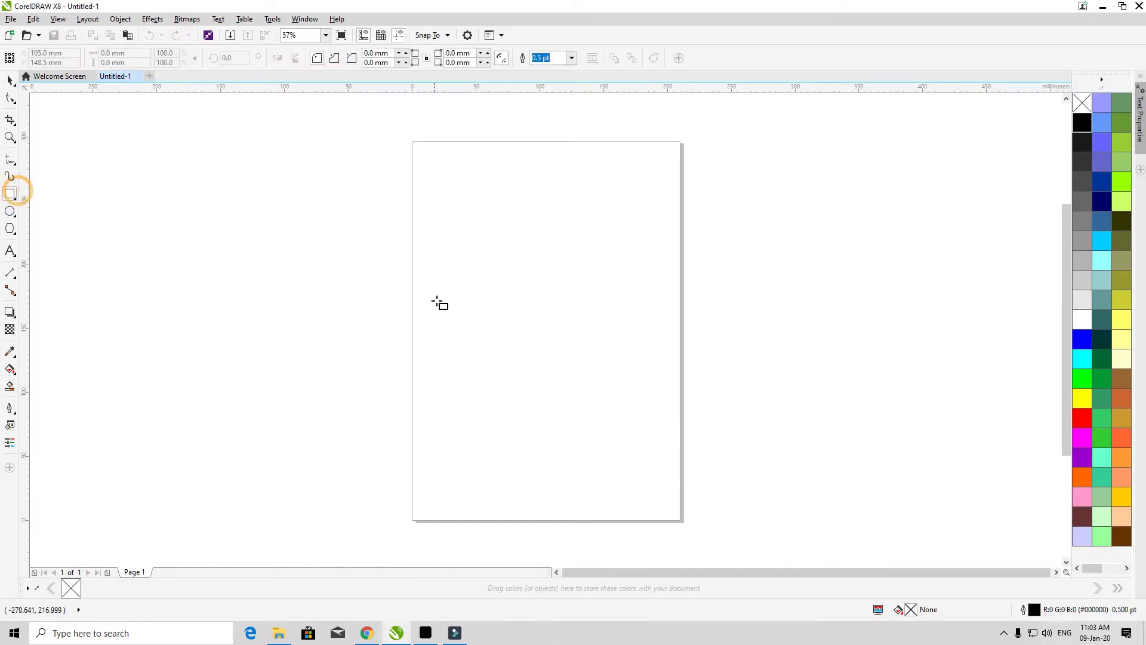
left_click_drag(436, 263, 665, 391)
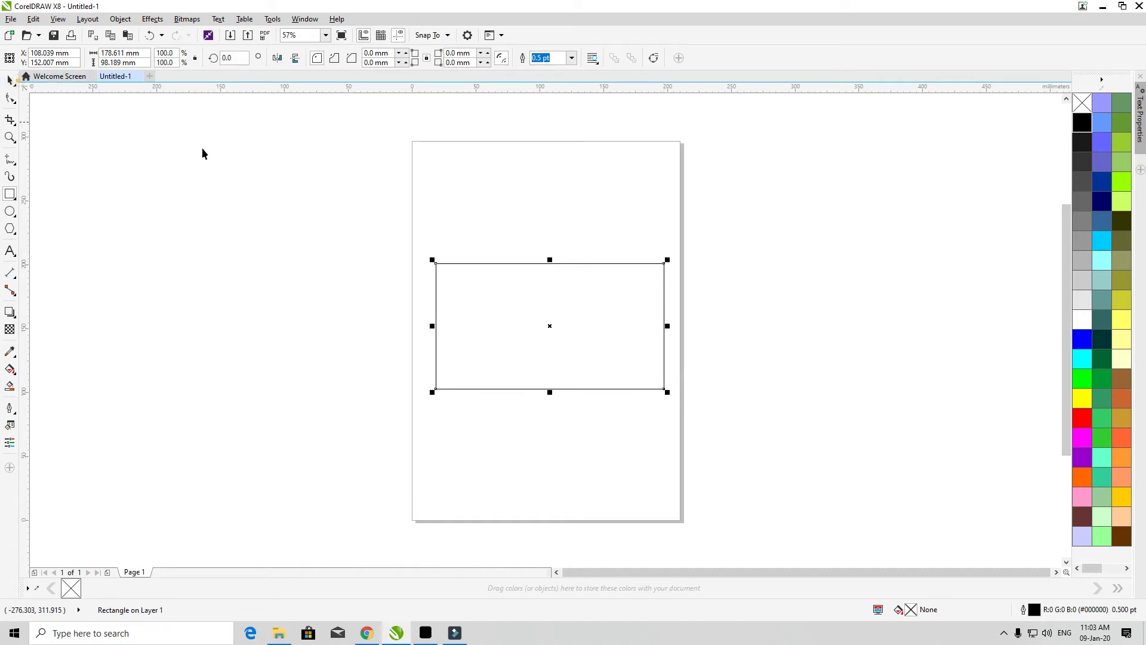
left_click(568, 193)
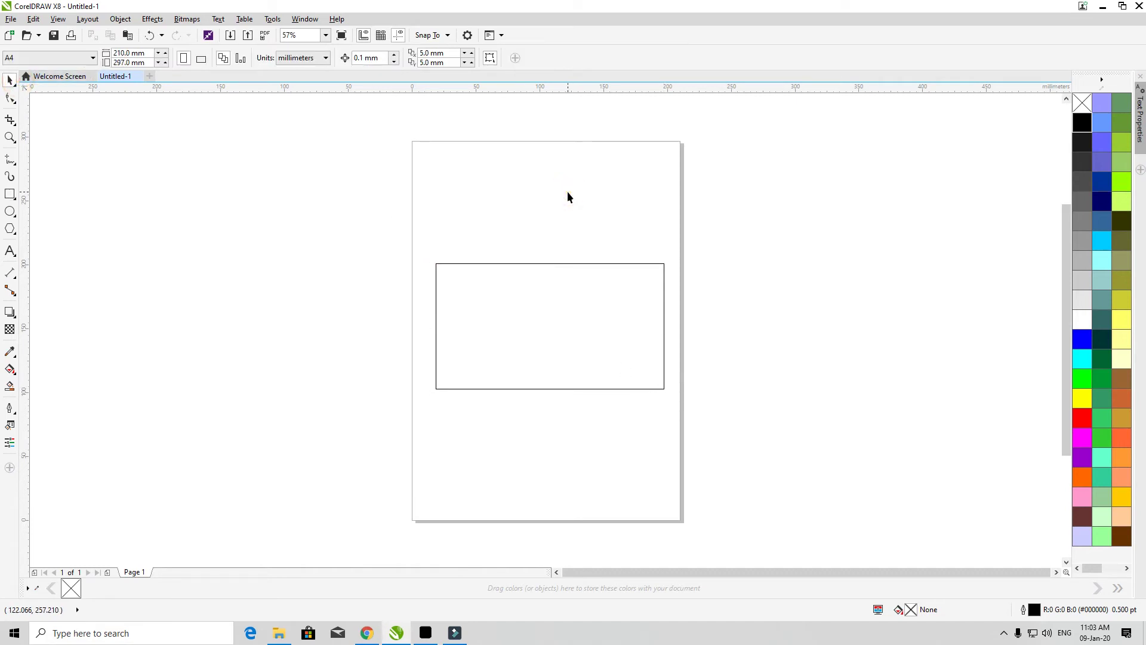
key("ctrl+i")
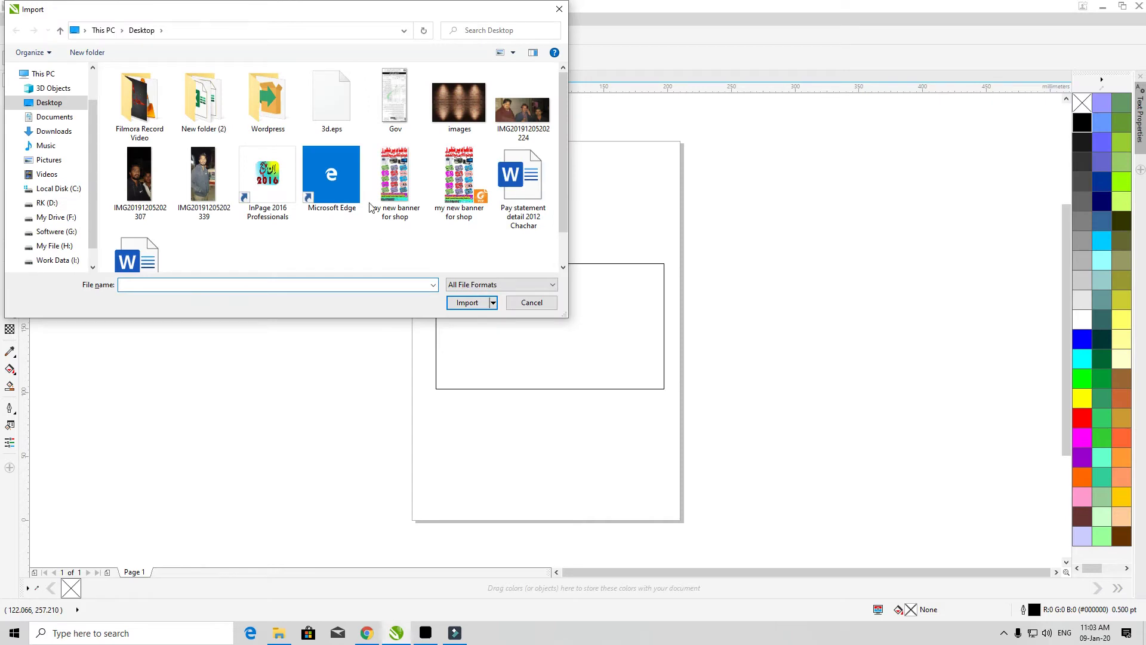
left_click(338, 111)
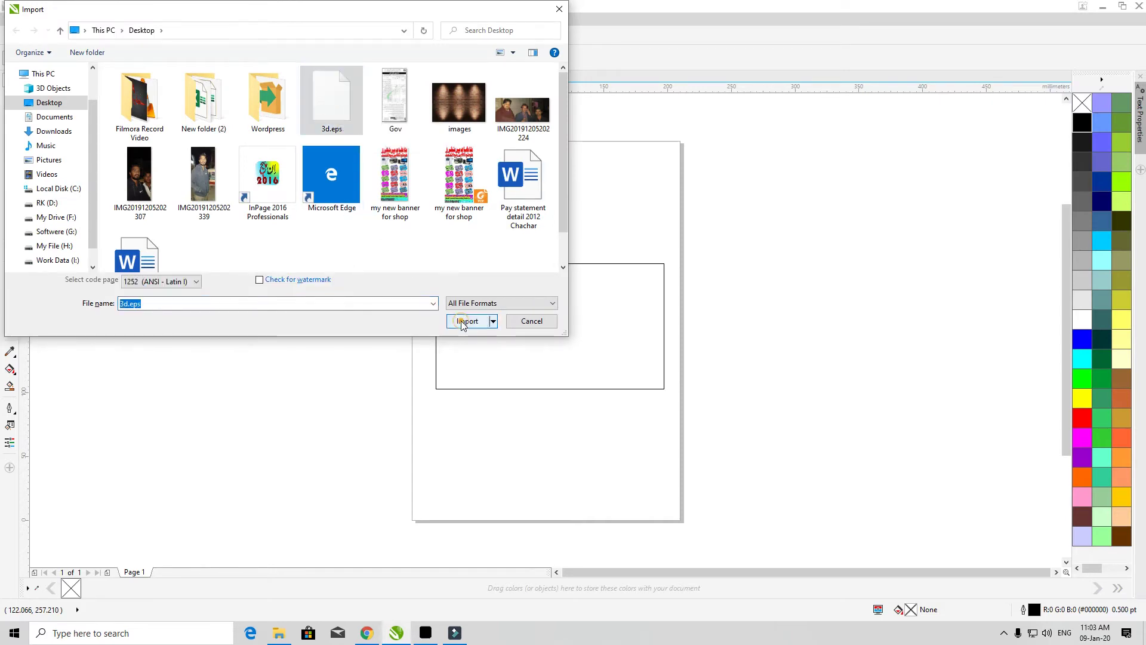
left_click(467, 323)
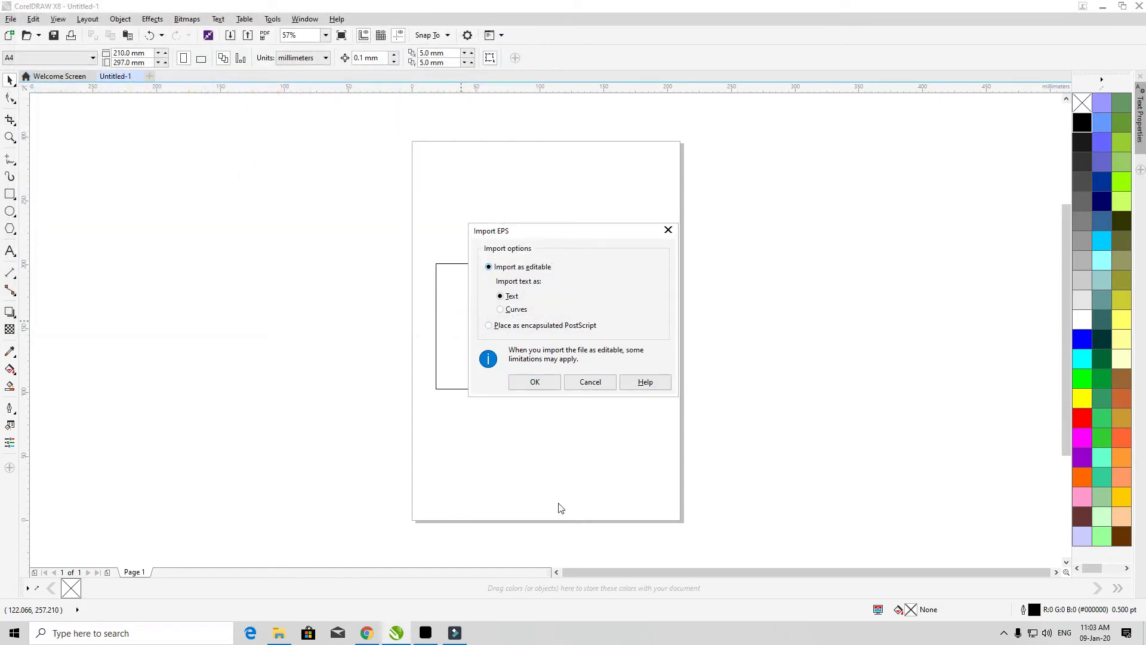
left_click(595, 382)
Switch to InPage to examine the Urdu shop title text, and return to CorelDRAW.
left_click(422, 640)
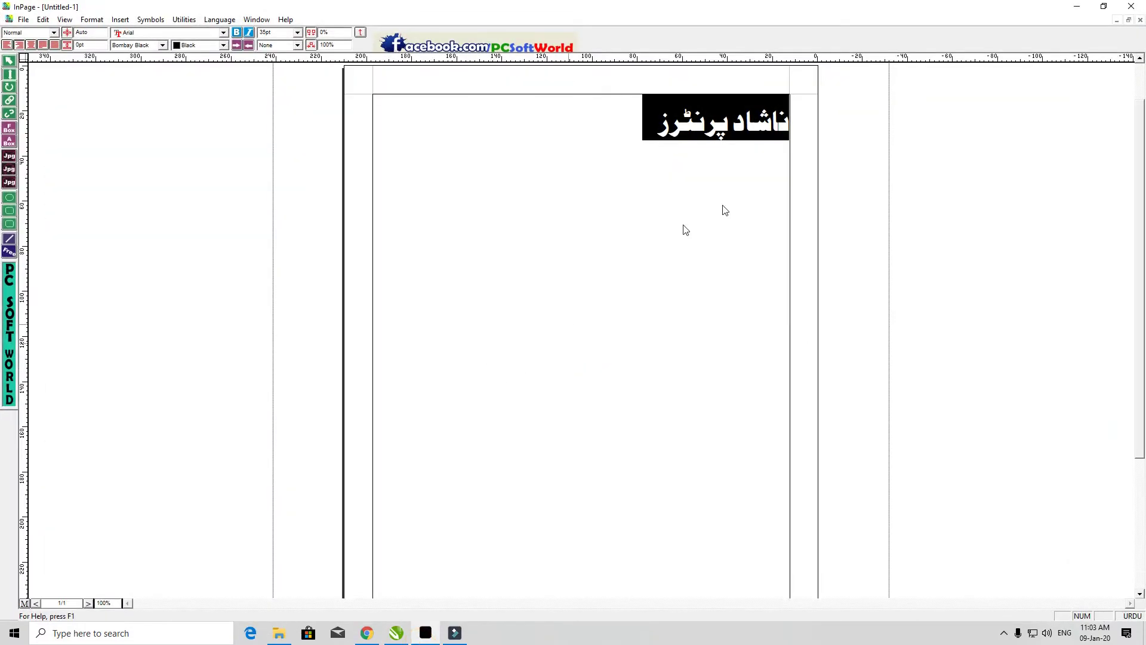
left_click(736, 169)
left_click(754, 121)
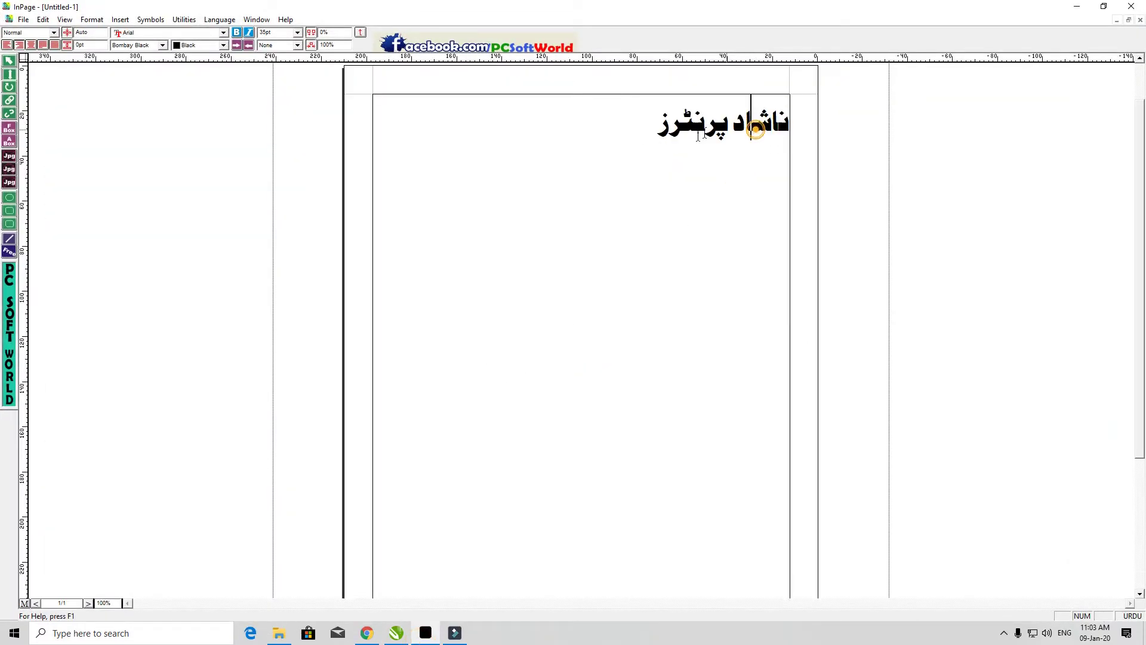
left_click(1086, 4)
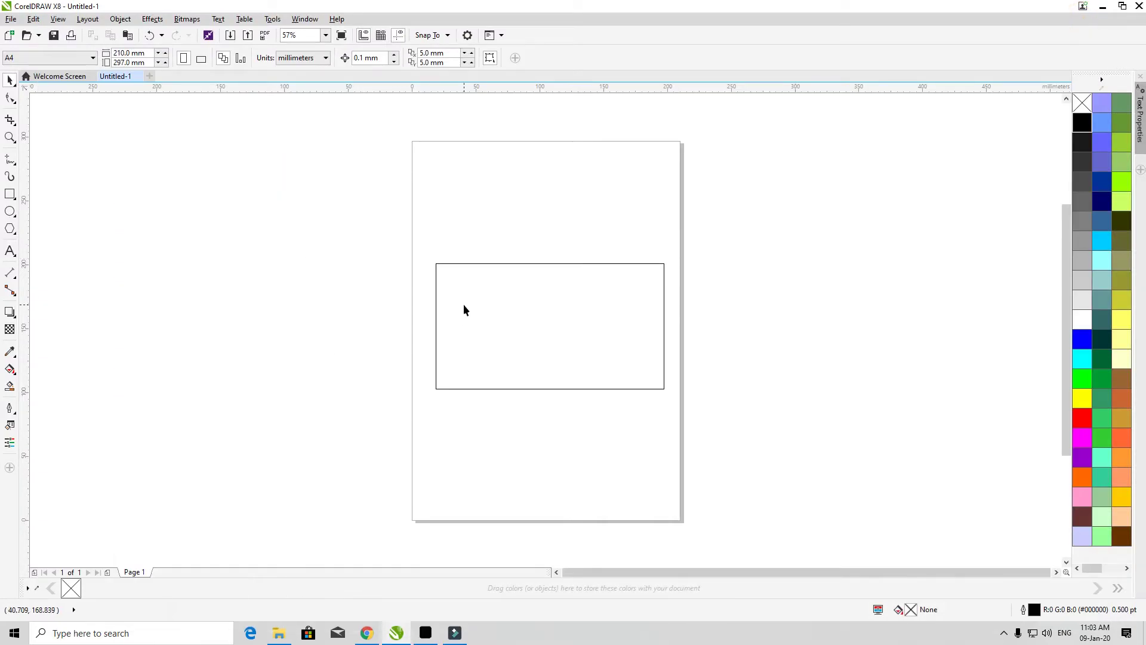
Import 3d.eps as editable with text kept as text, placing the lettering about 240 mm wide beside the rectangle.
key("ctrl+i")
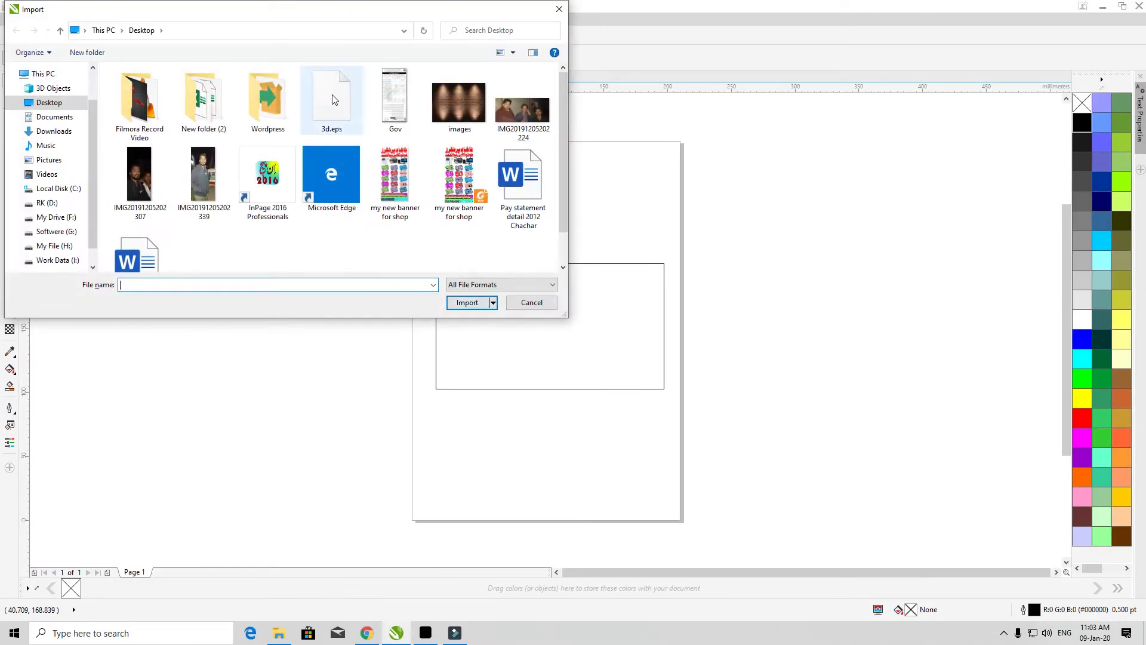
left_click(333, 99)
left_click(467, 303)
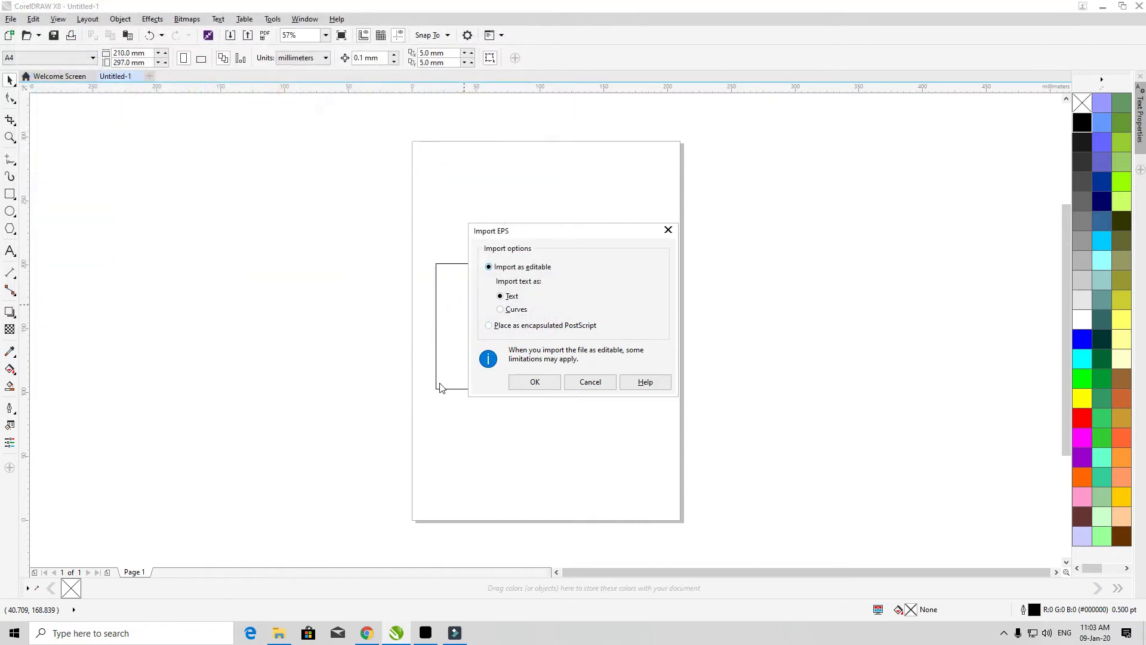
left_click(533, 380)
left_click_drag(342, 281, 95, 442)
left_click_drag(201, 329, 296, 328)
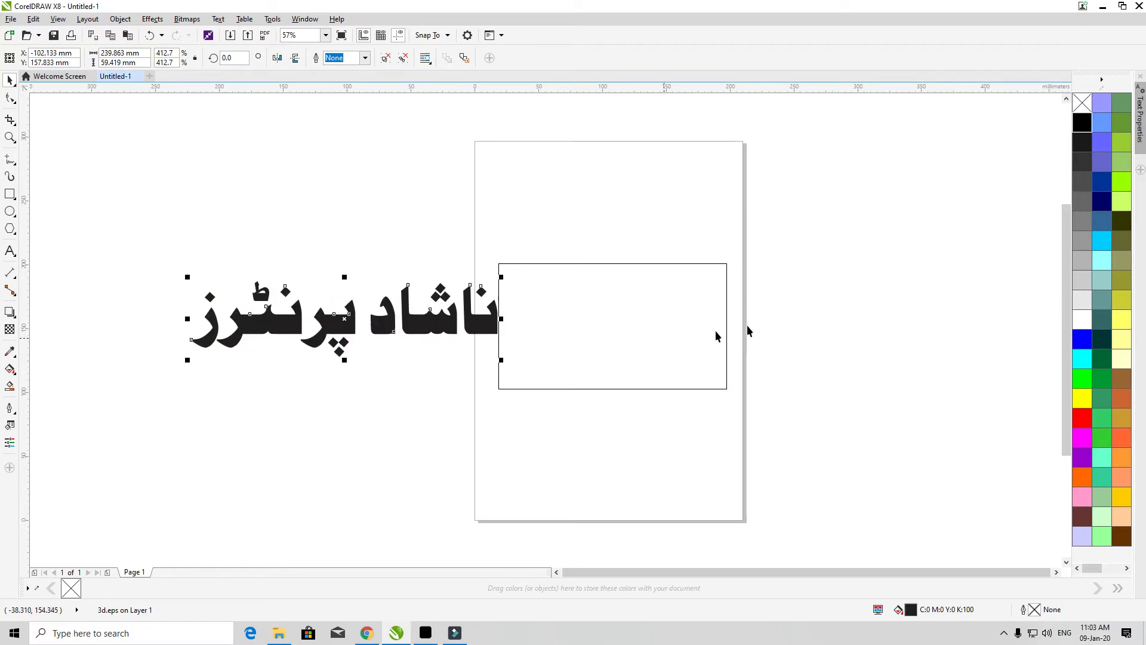
Fill the rectangle with cyan and remove its outline.
left_click(778, 298)
key("z")
left_click_drag(767, 238, 185, 422)
left_click(722, 308)
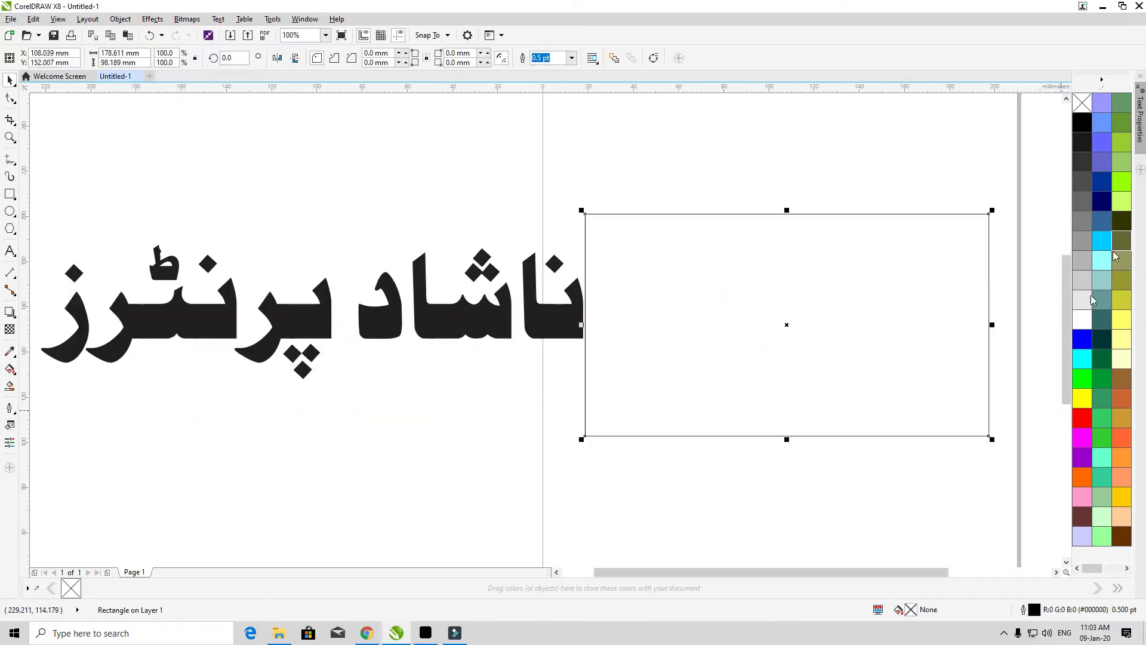
left_click(1090, 357)
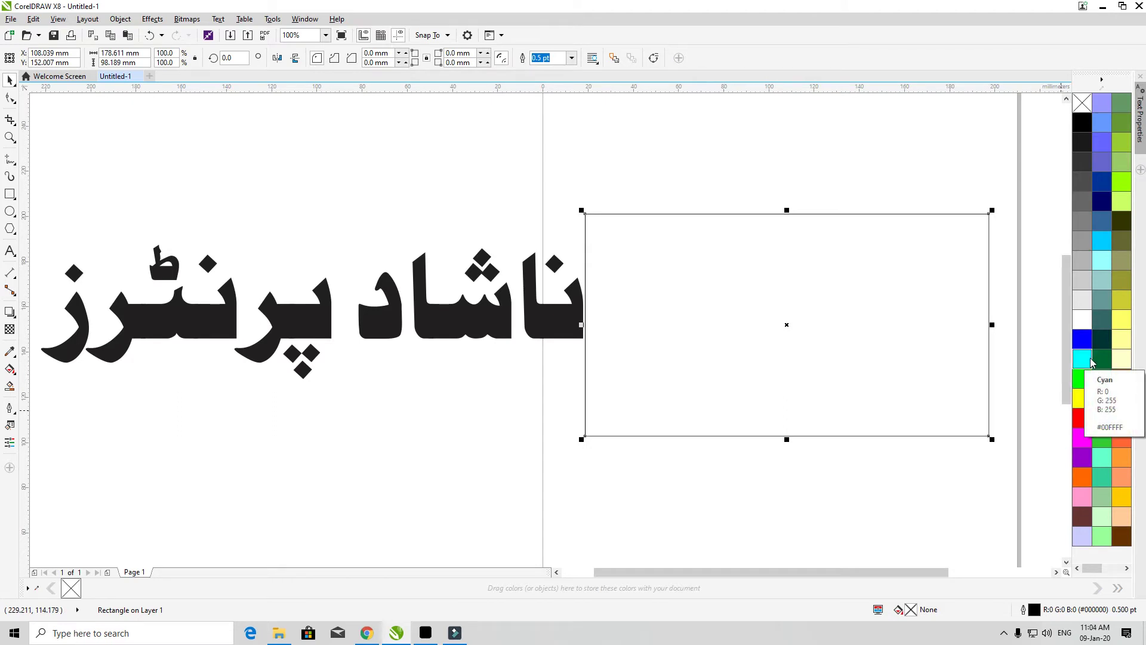
right_click(1082, 102)
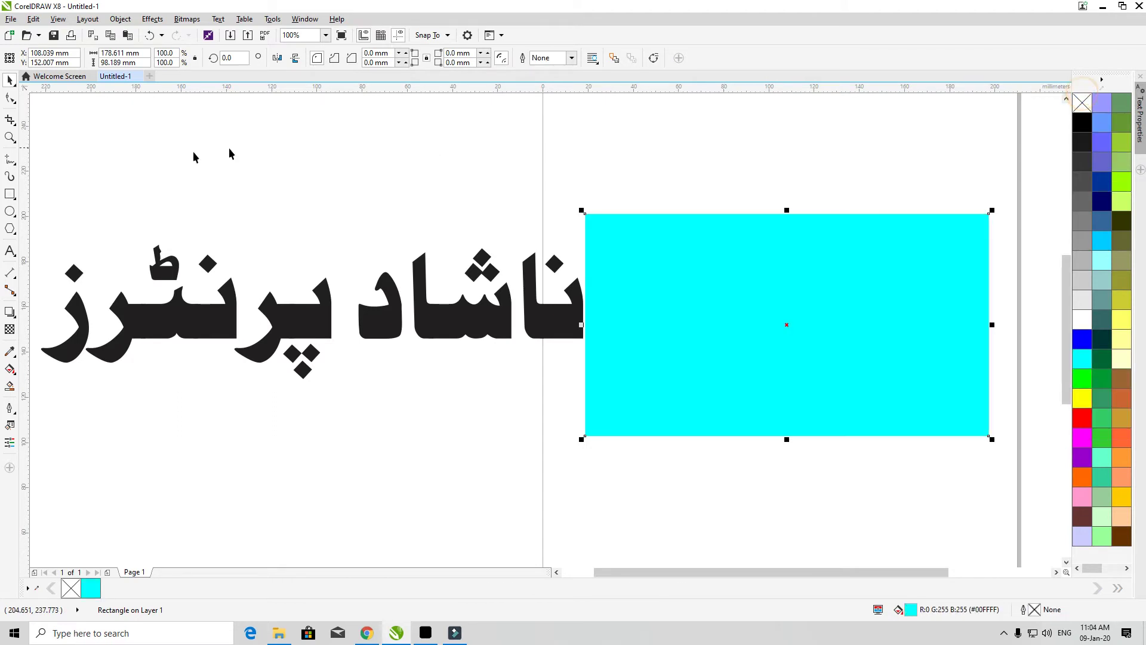
Move the imported Urdu lettering onto the cyan rectangle.
left_click(370, 314)
left_click_drag(371, 315, 865, 310)
left_click_drag(779, 572, 836, 572)
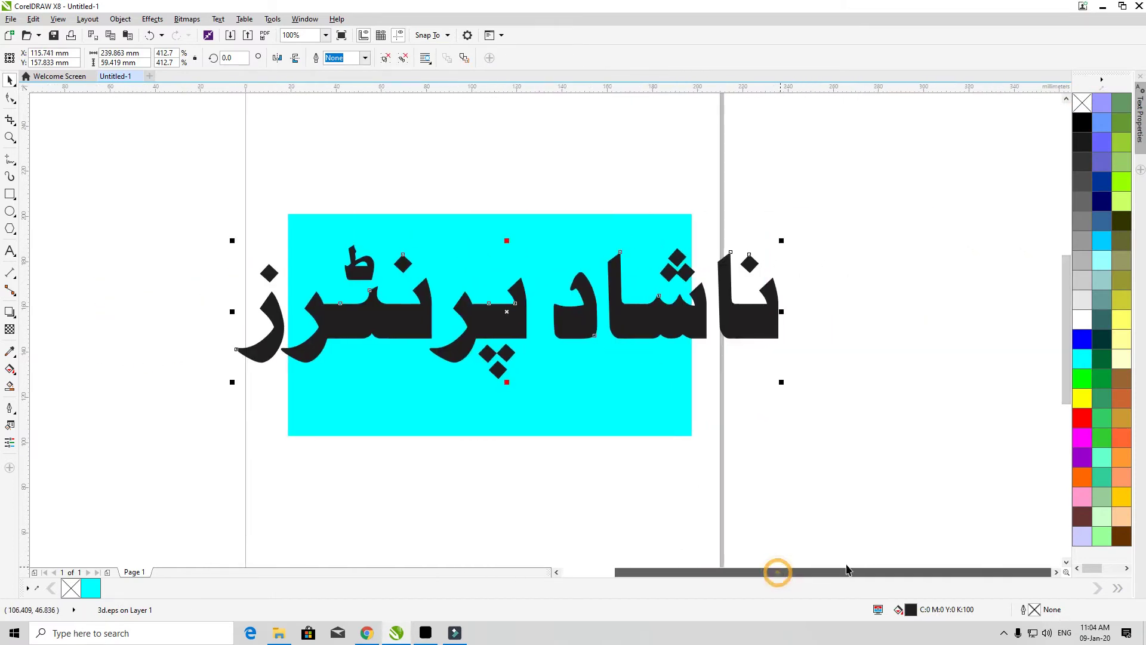
Scale the Urdu lettering proportionally to about 165 mm by 41 mm and centre it within the cyan rectangle.
left_click_drag(840, 187, 262, 442)
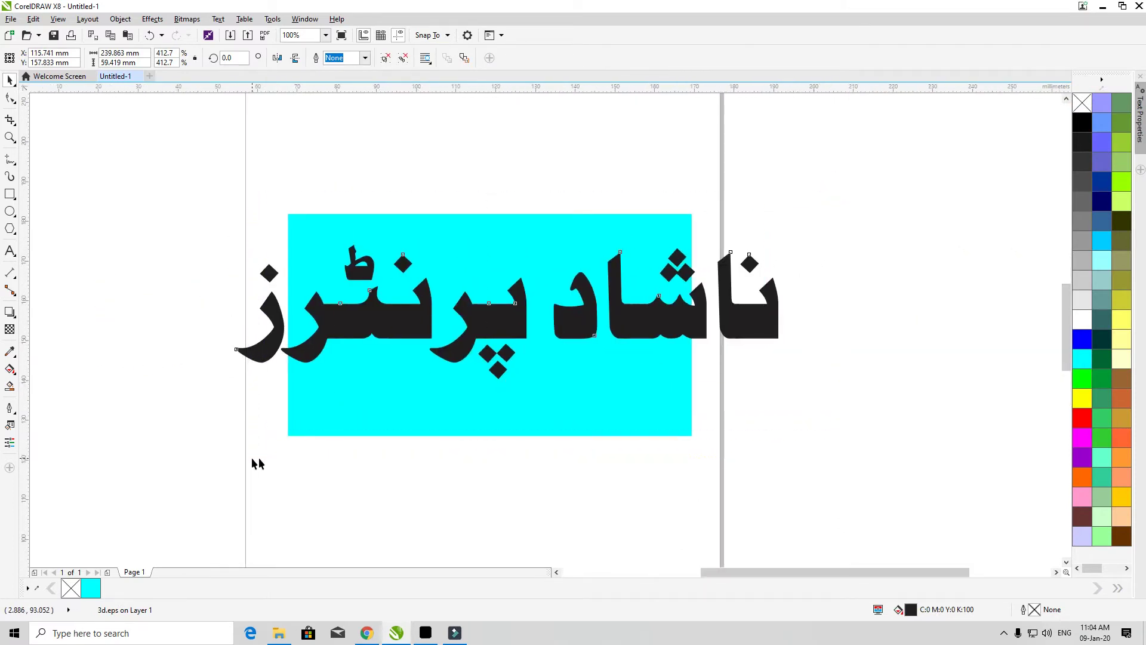
left_click_drag(958, 188, 721, 248)
left_click_drag(522, 357, 610, 332)
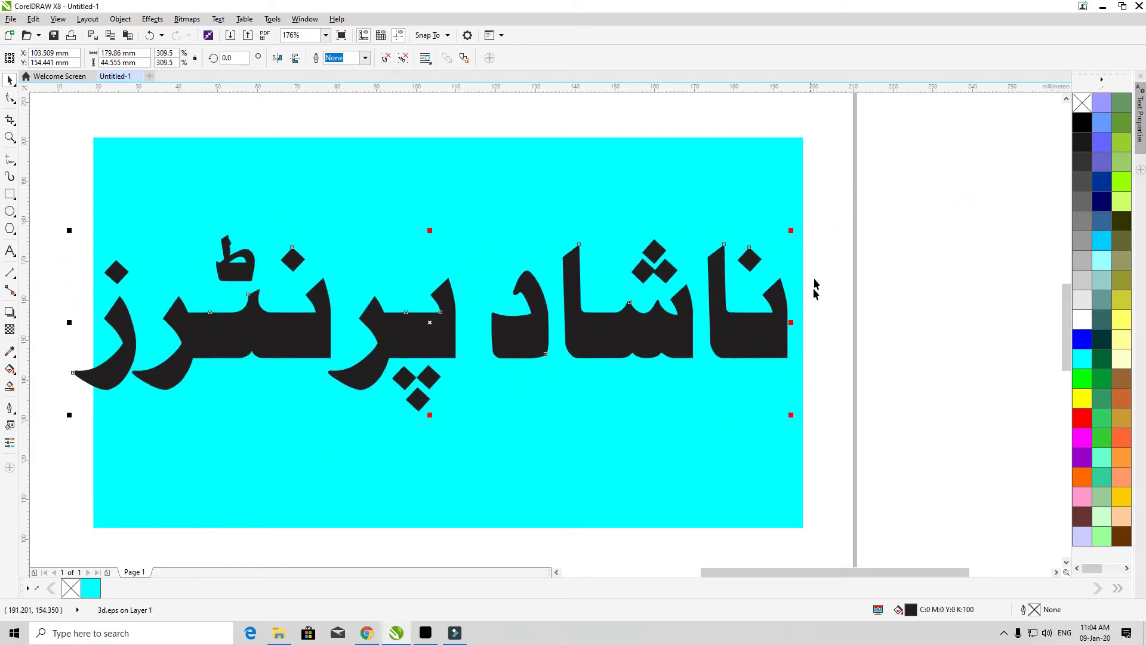
left_click_drag(790, 229, 712, 247)
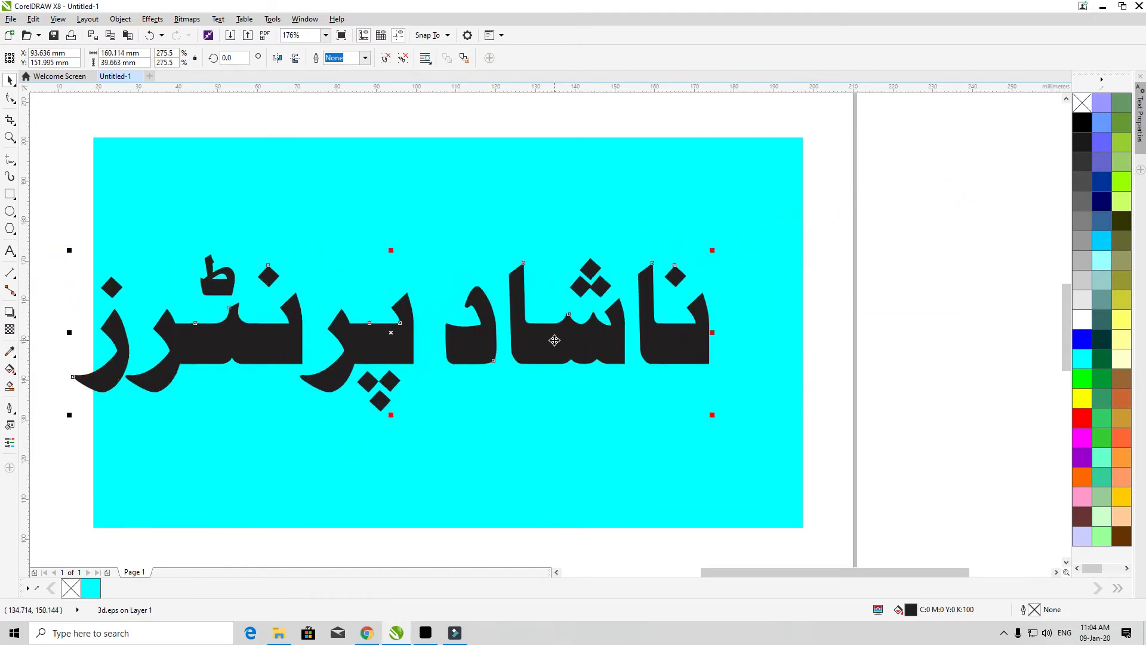
left_click_drag(554, 339, 588, 339)
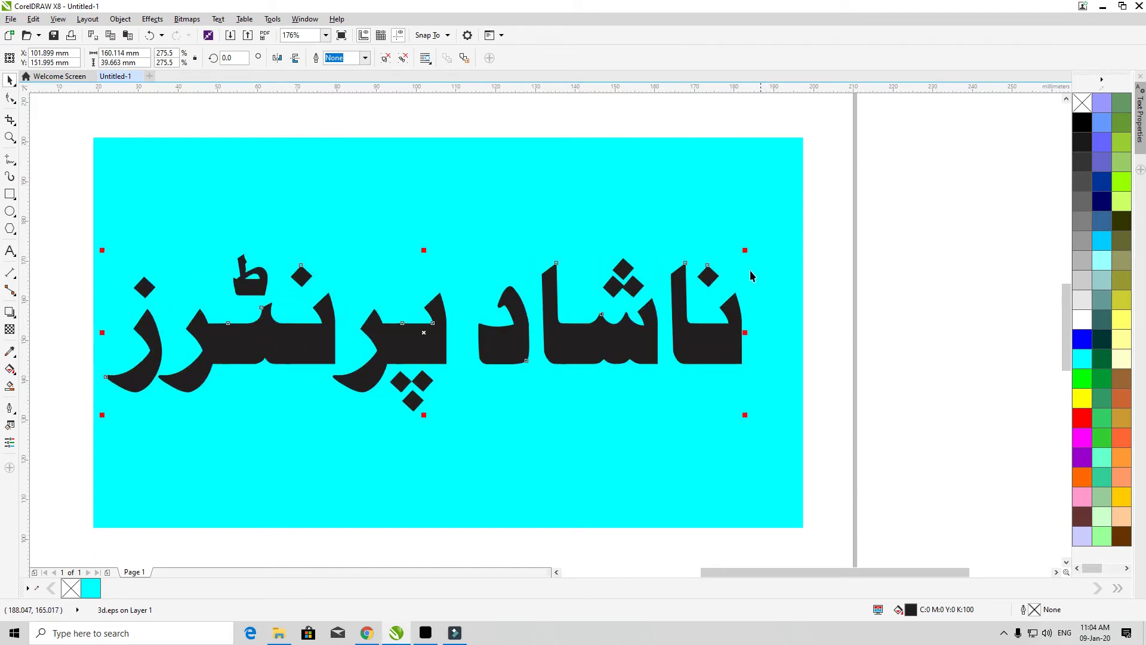
left_click_drag(746, 250, 767, 244)
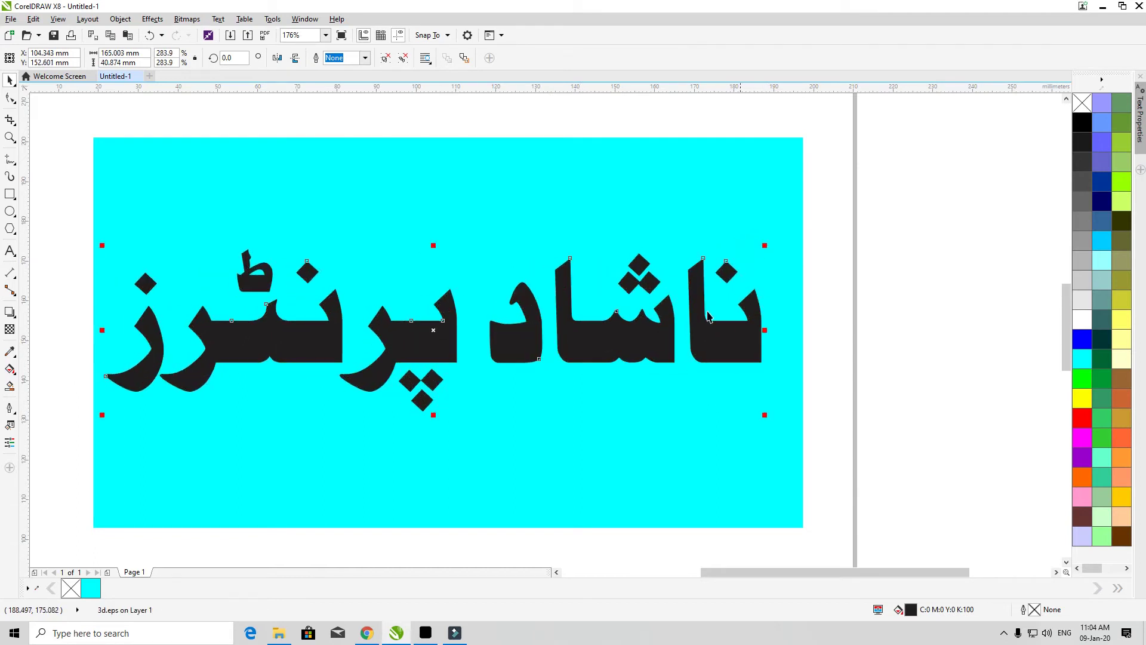
left_click(634, 332)
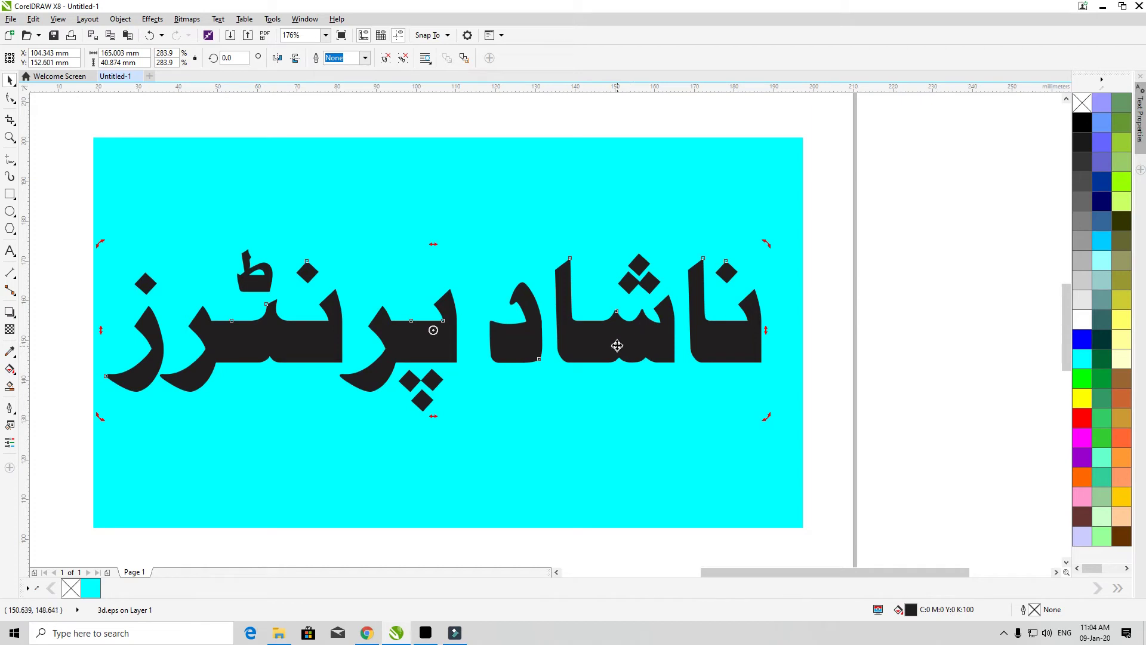
left_click_drag(618, 343, 622, 339)
left_click(1056, 300)
Convert the lettering to a 500 dpi RGB Color (24-bit) bitmap with anti-aliasing and a transparent background.
left_click(640, 328)
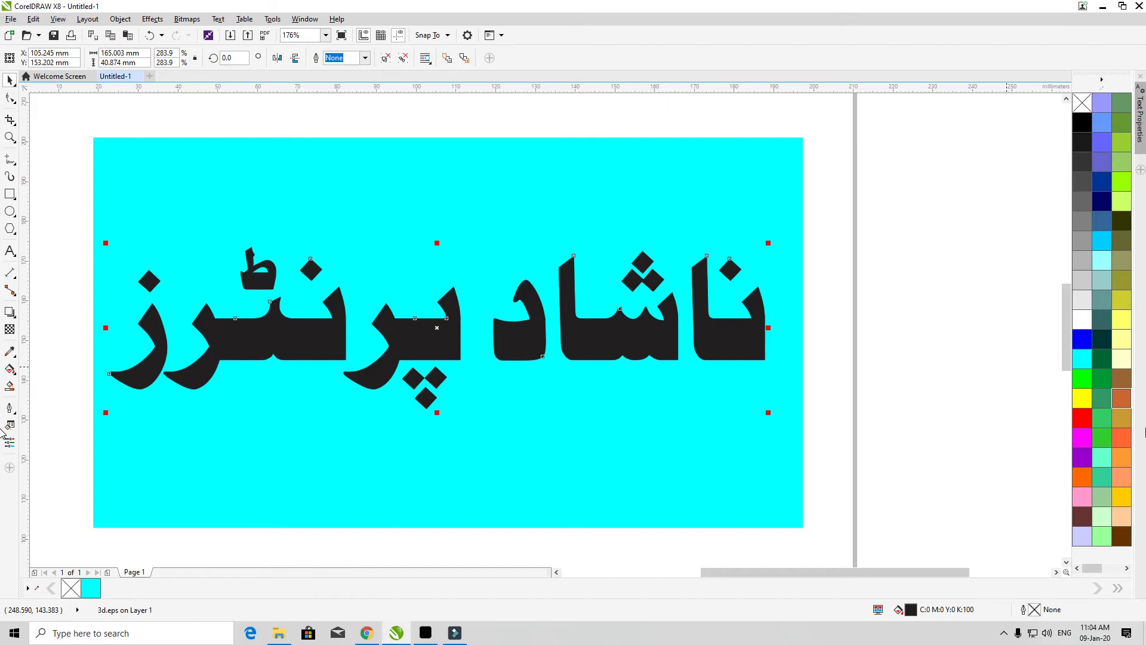
left_click(202, 21)
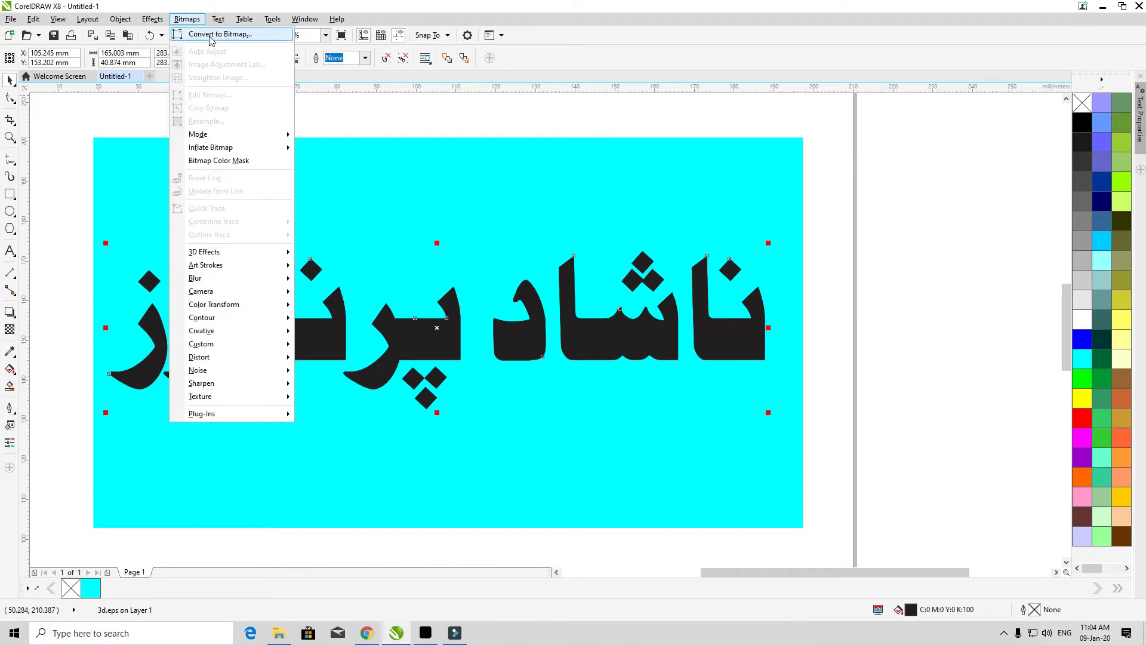
left_click(209, 35)
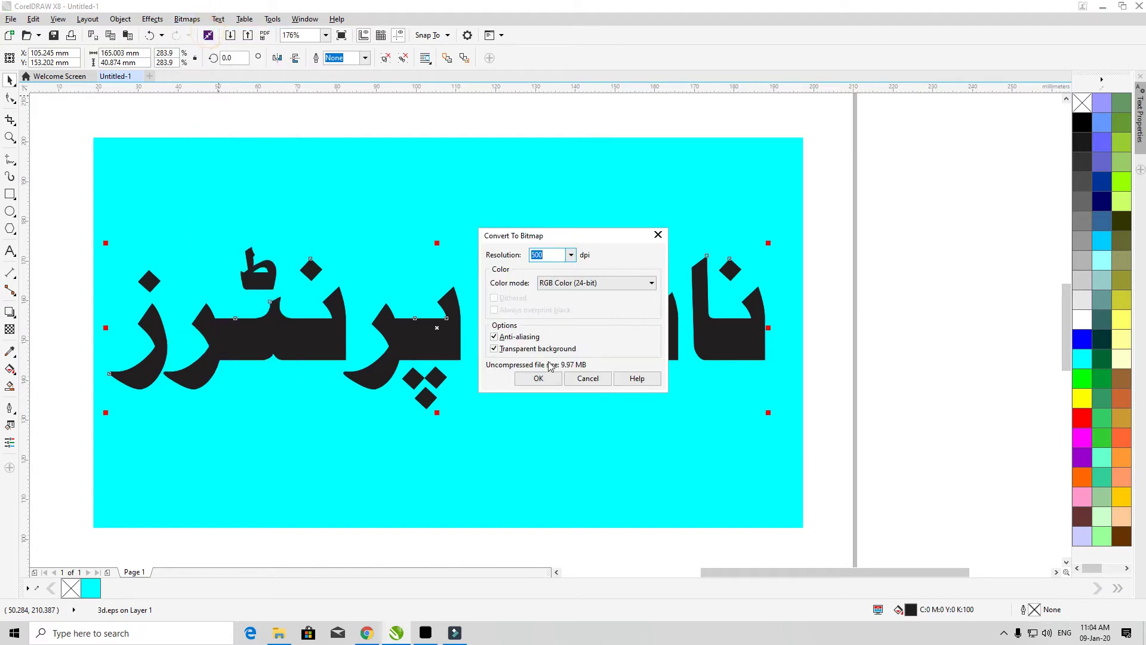
left_click(542, 386)
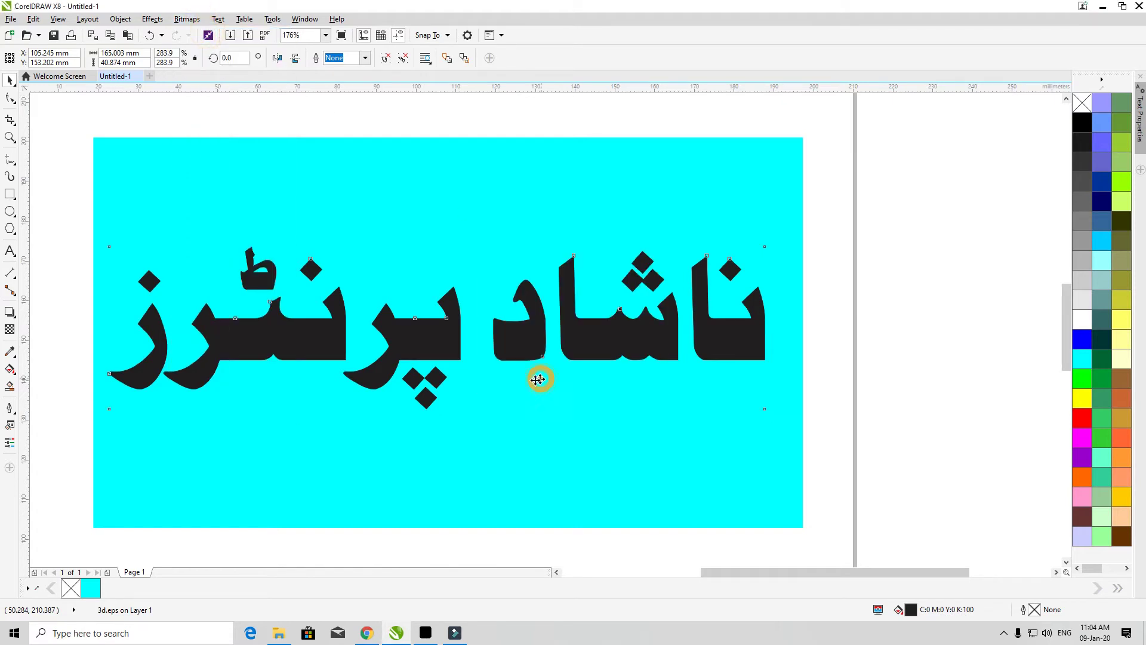
Apply a Gaussian Blur with a radius of 24 pixels to the lettering bitmap.
left_click(187, 19)
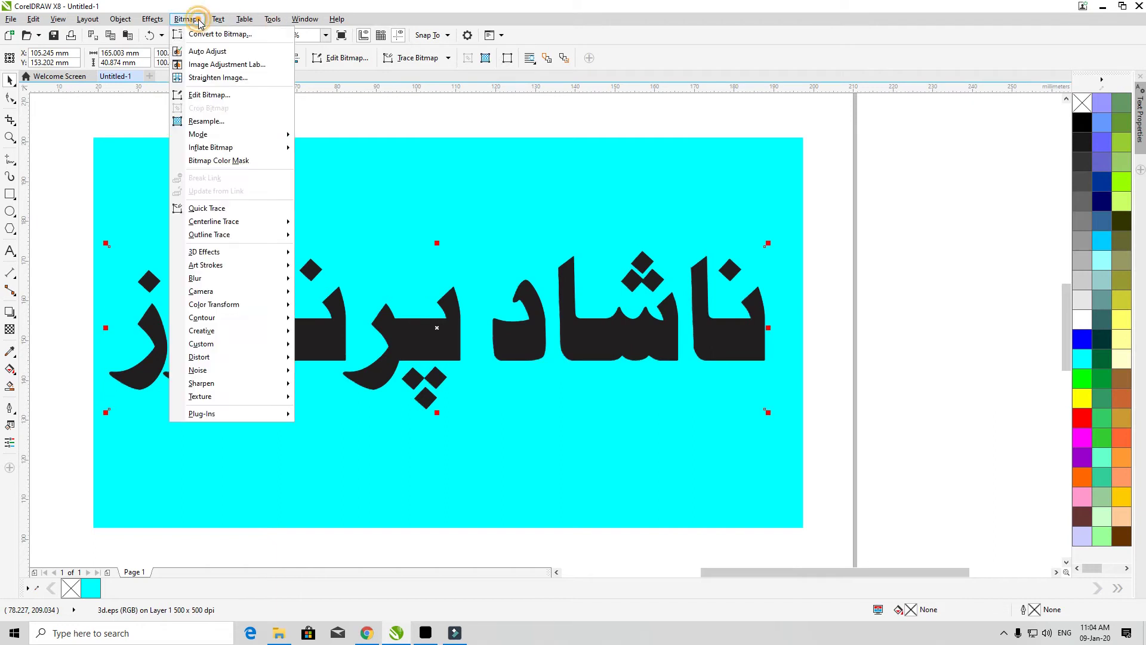
mouse_move(239, 278)
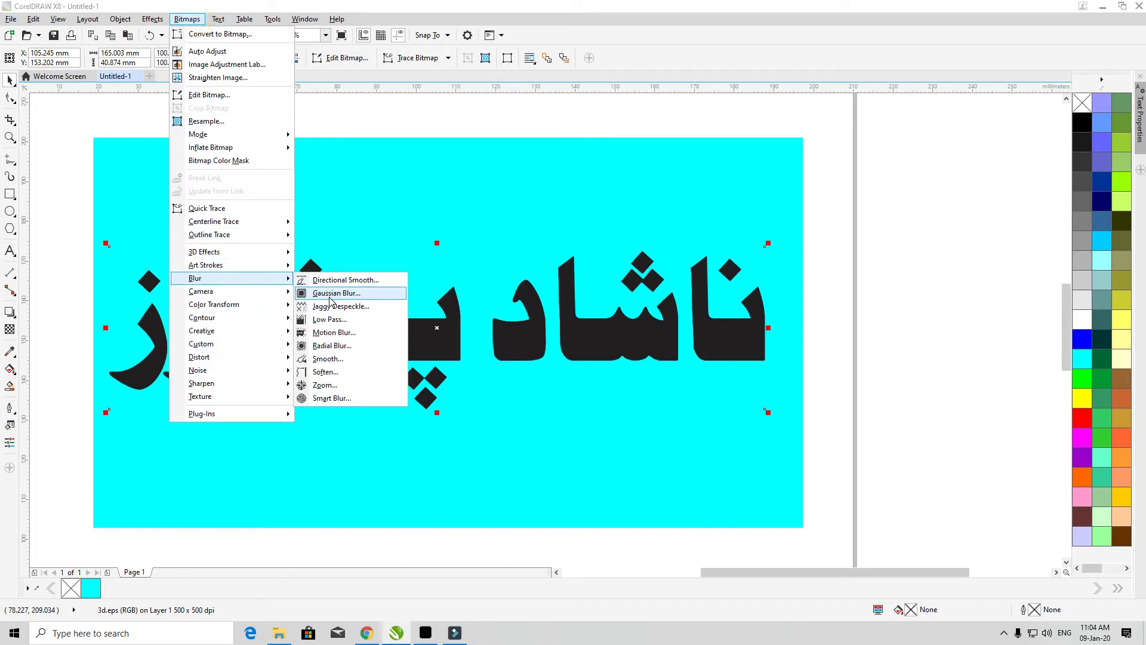
left_click(337, 291)
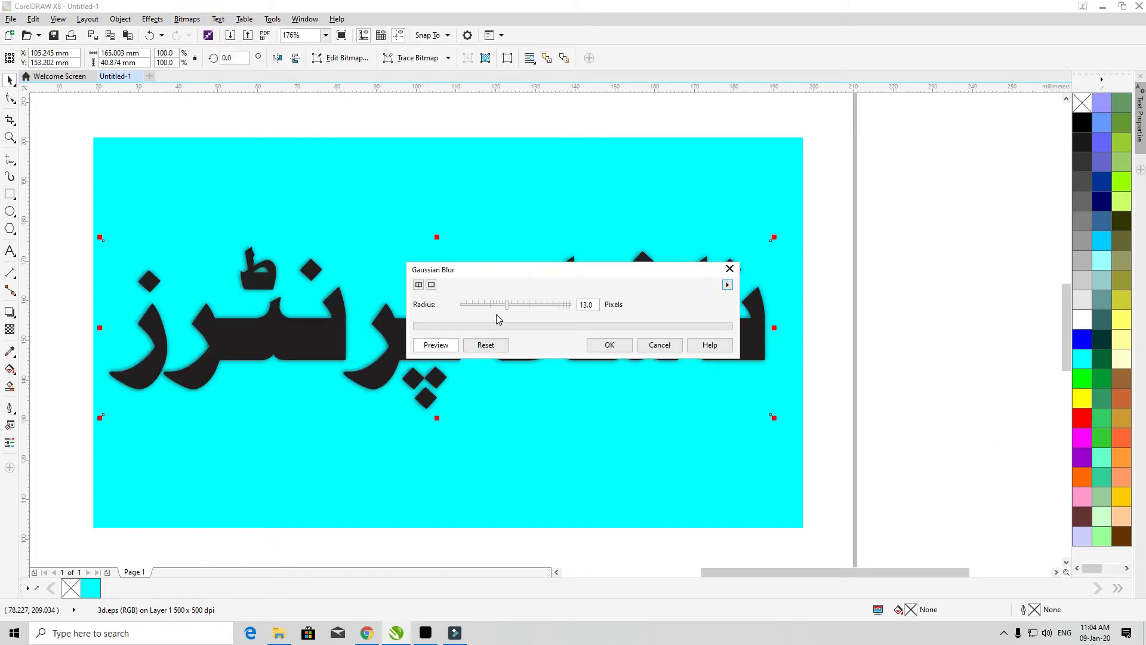
left_click_drag(506, 304, 514, 304)
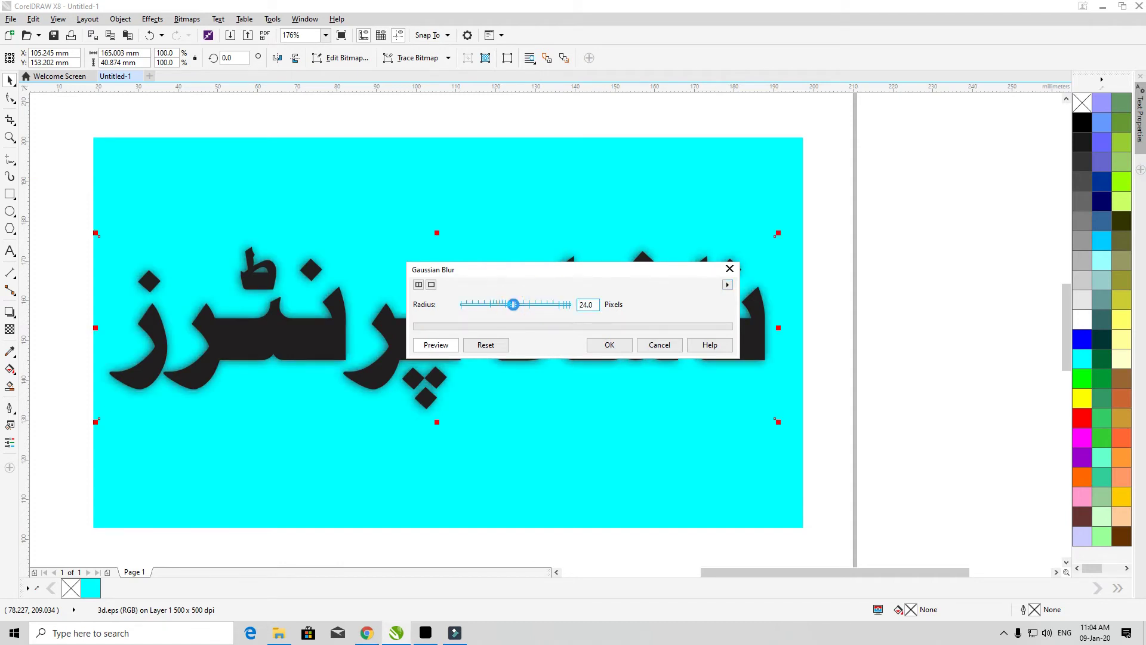
left_click(442, 347)
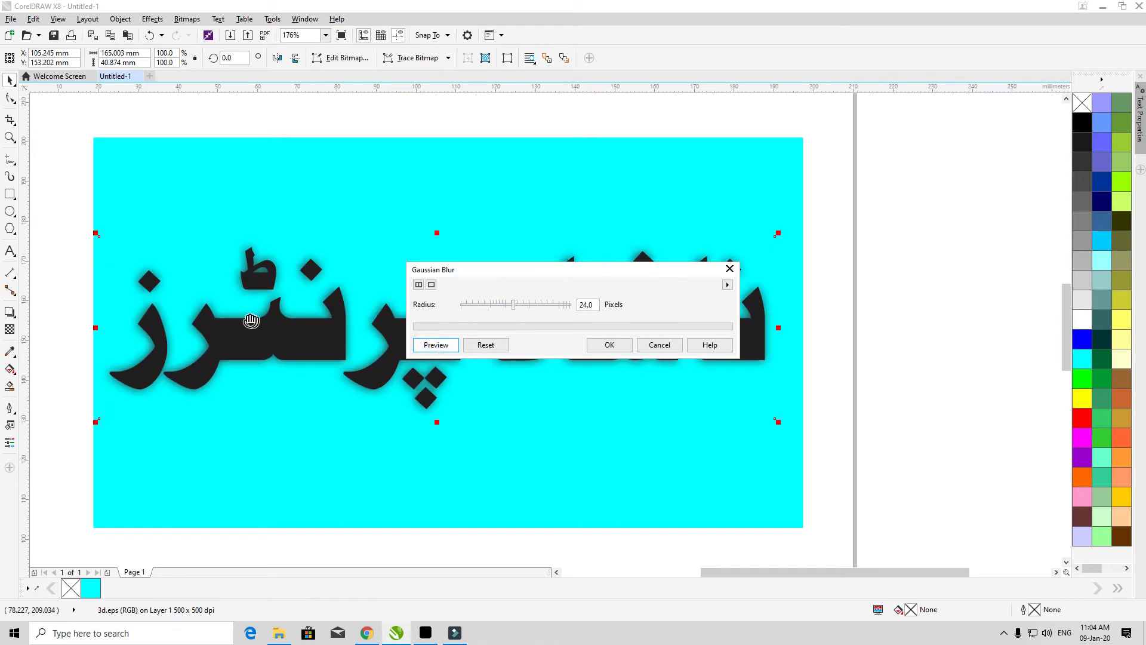
left_click(599, 346)
left_click(303, 113)
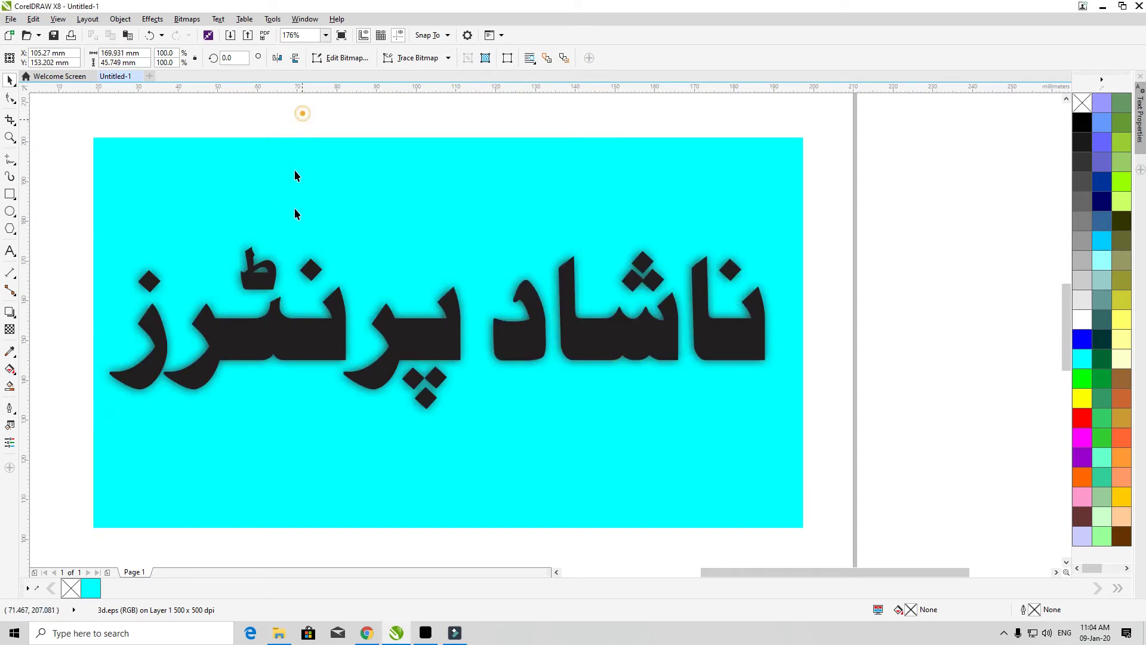
Ungroup the original vector lettering above the blurred shadow and weld its pieces into one curve.
left_click(301, 339)
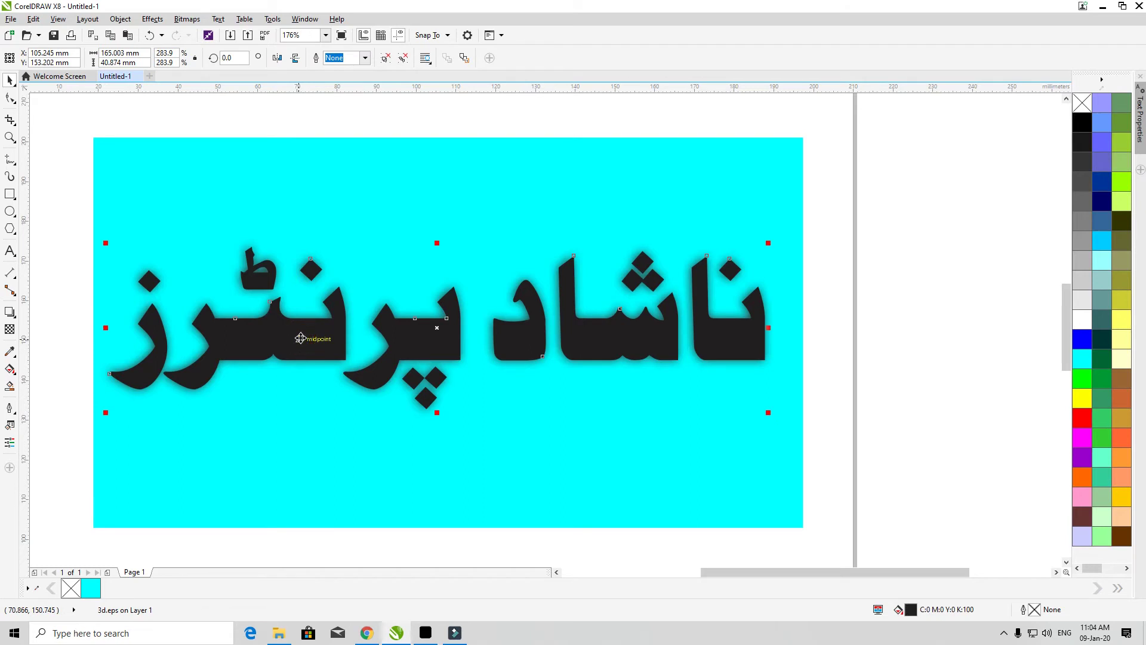
left_click(386, 58)
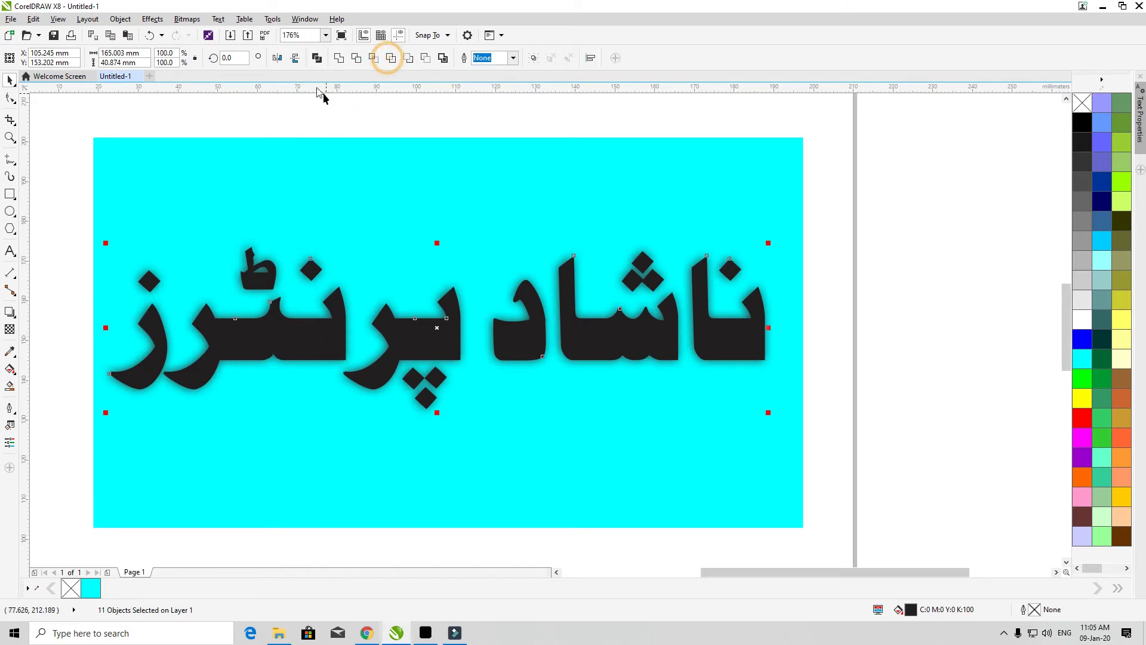
left_click(339, 58)
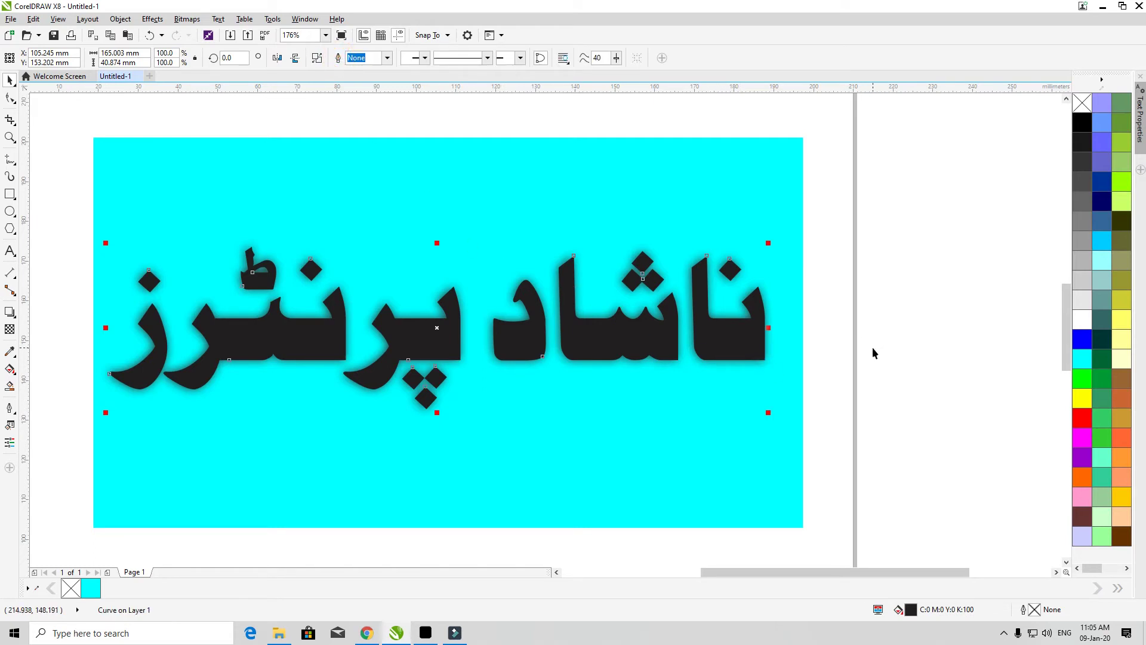
Fill the welded Urdu lettering with cyan.
key("z")
scroll(824, 344, "down", 2)
left_click_drag(860, 248, 396, 384)
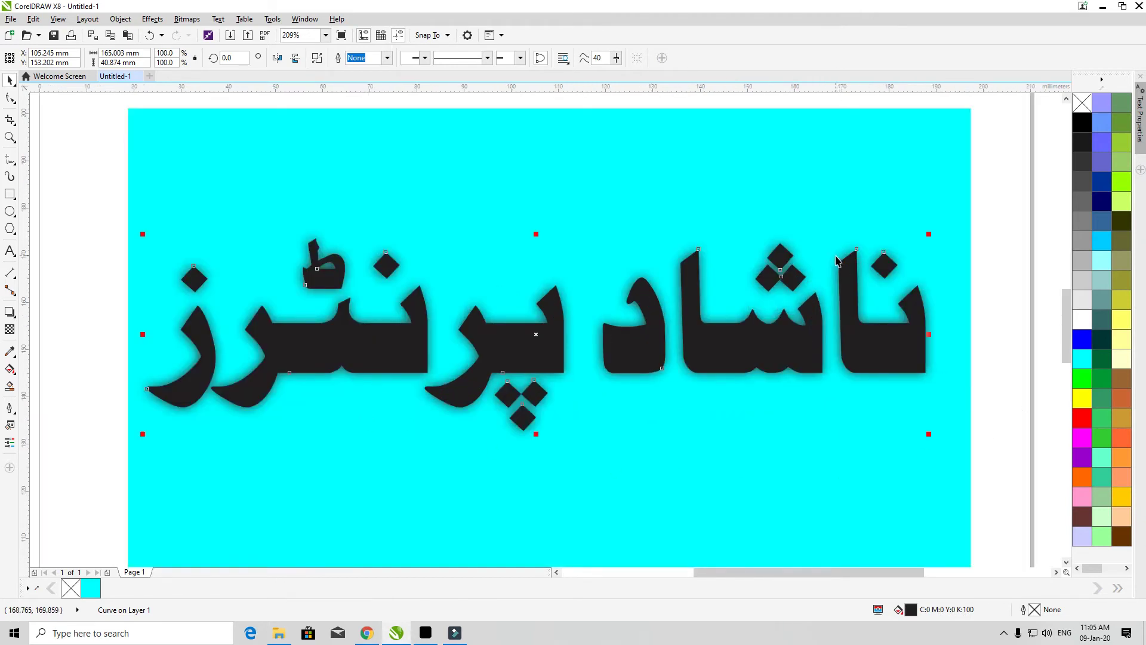
left_click(1082, 358)
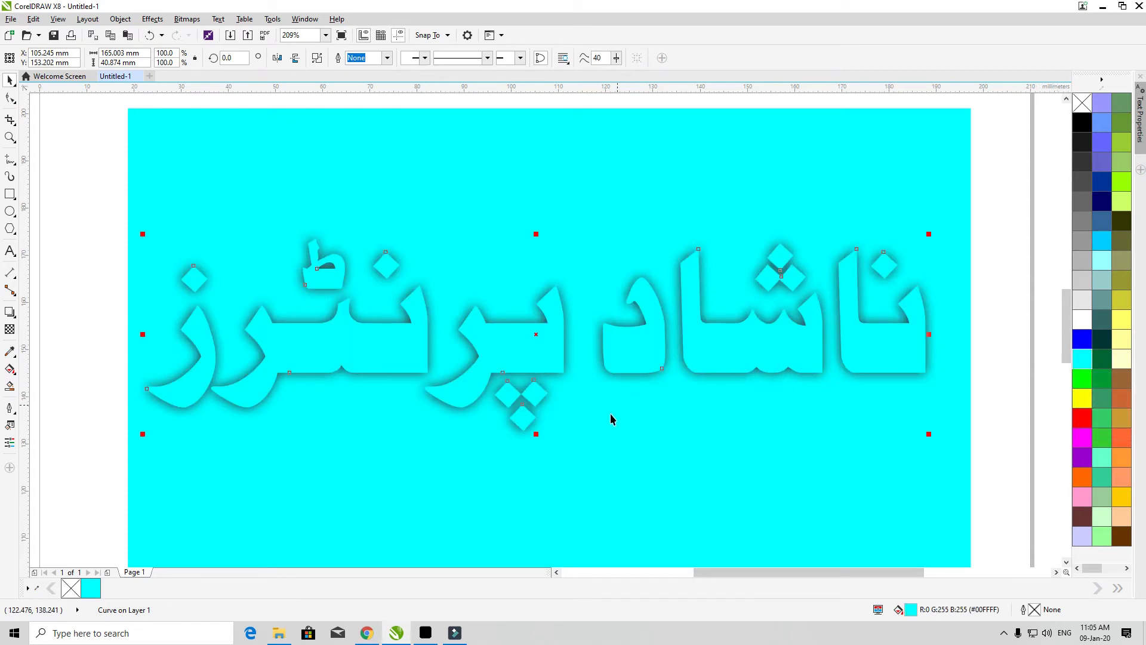
Extrude the cyan lettering straight down with an offset of about 29 mm and set the extrusion type to back parallel.
left_click(16, 320)
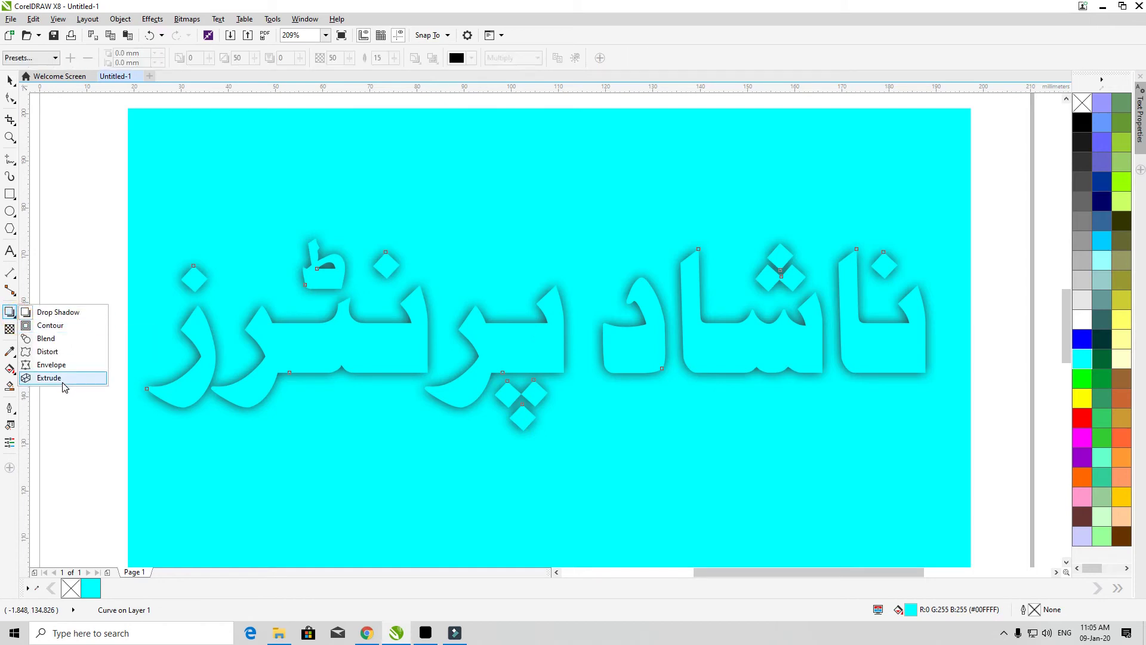
left_click(48, 377)
left_click_drag(605, 340, 536, 472)
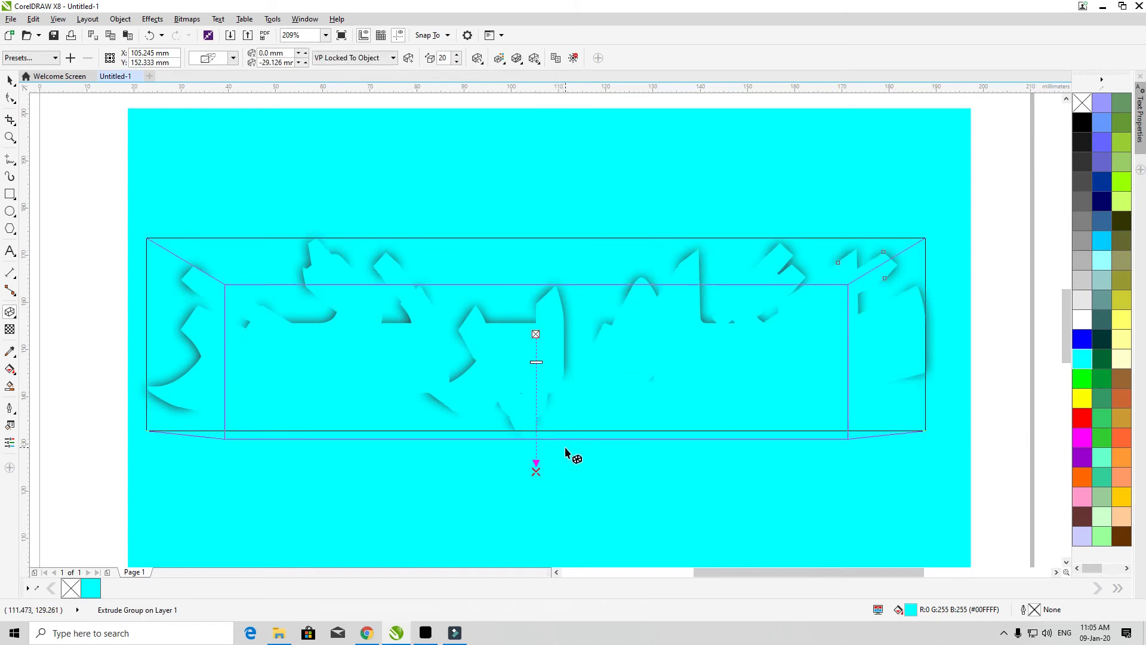
left_click(233, 58)
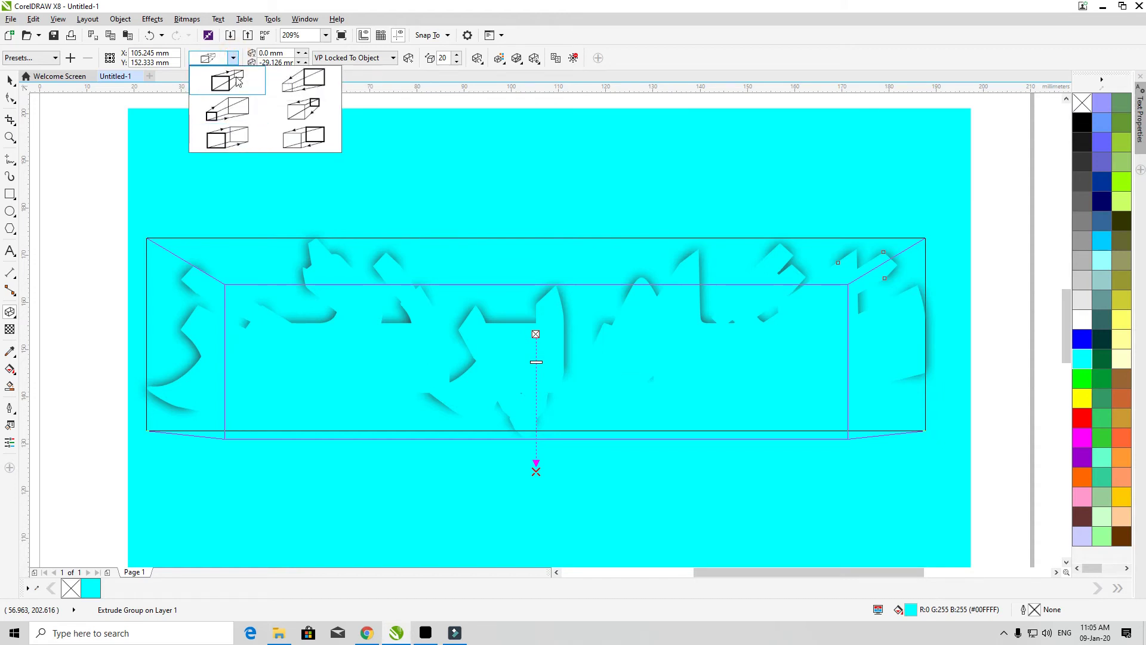
left_click(225, 139)
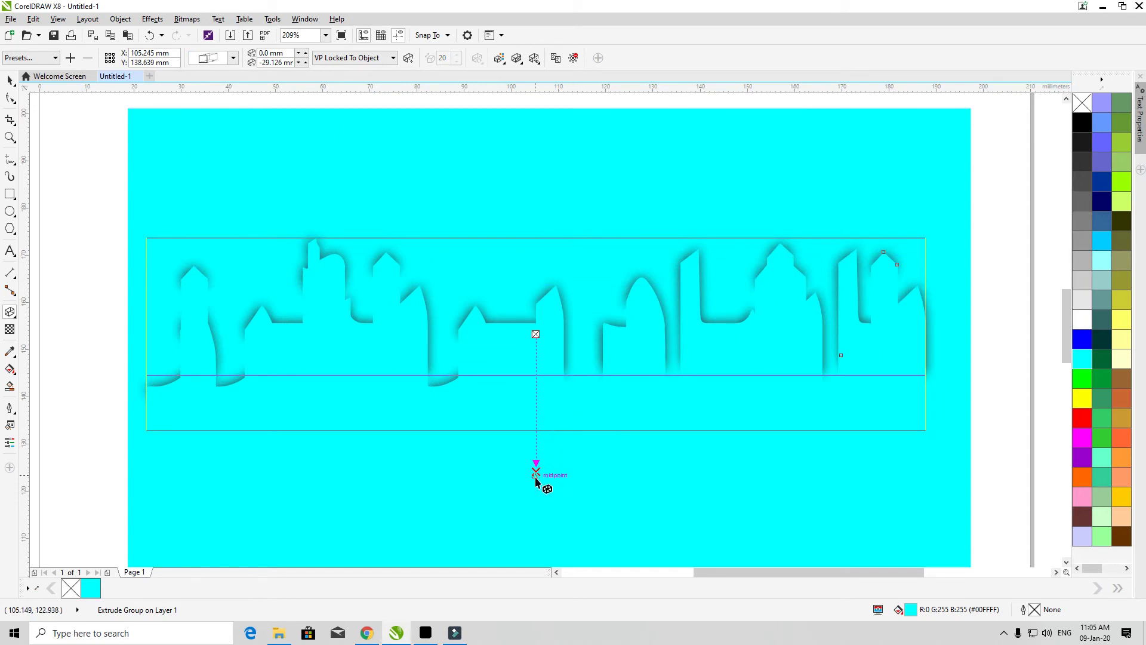
Shorten the lettering's extrusion to about 5.7 mm and keep it pointing straight down.
left_click_drag(539, 472, 539, 363)
left_click(541, 365)
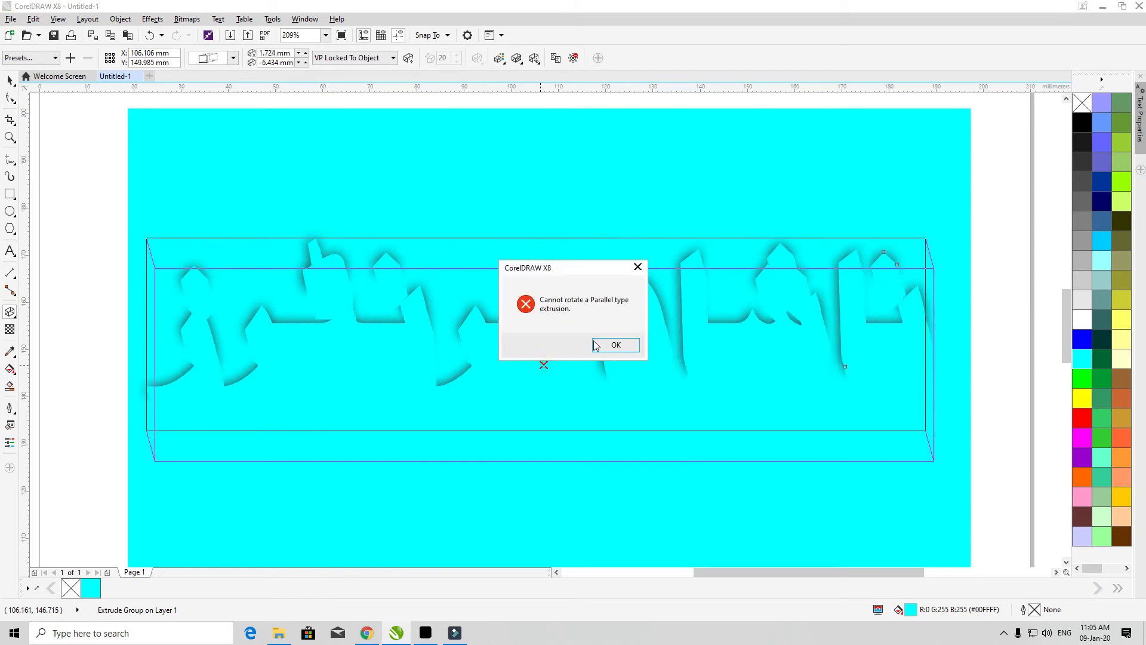
left_click(637, 267)
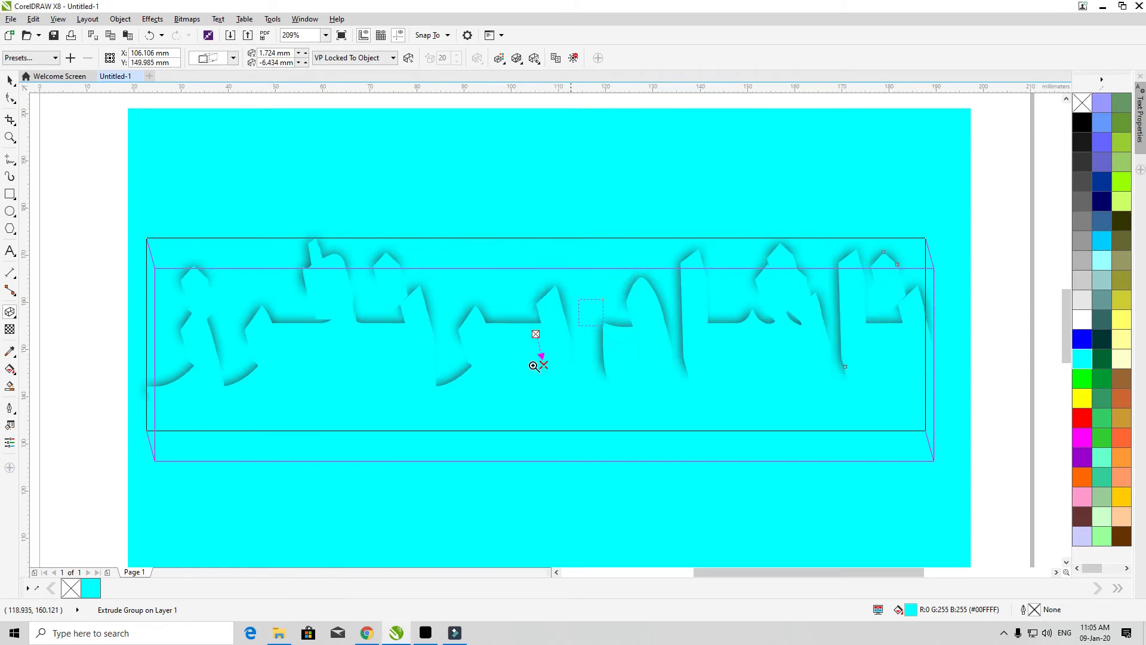
scroll(477, 382, "up", 3)
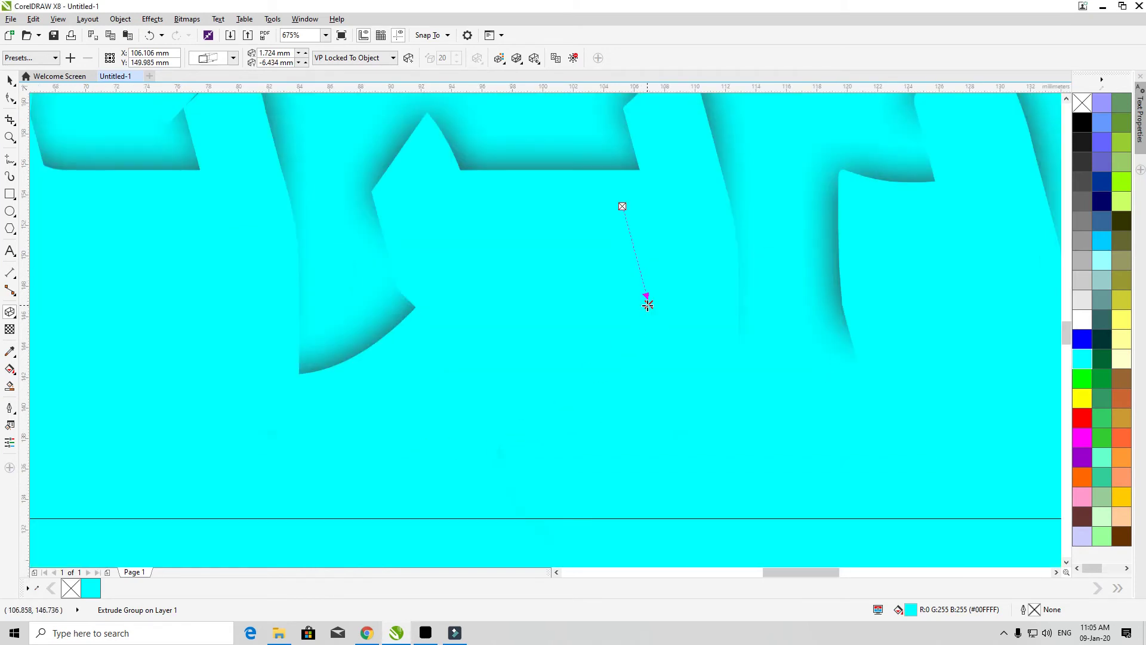
left_click_drag(634, 306, 623, 305)
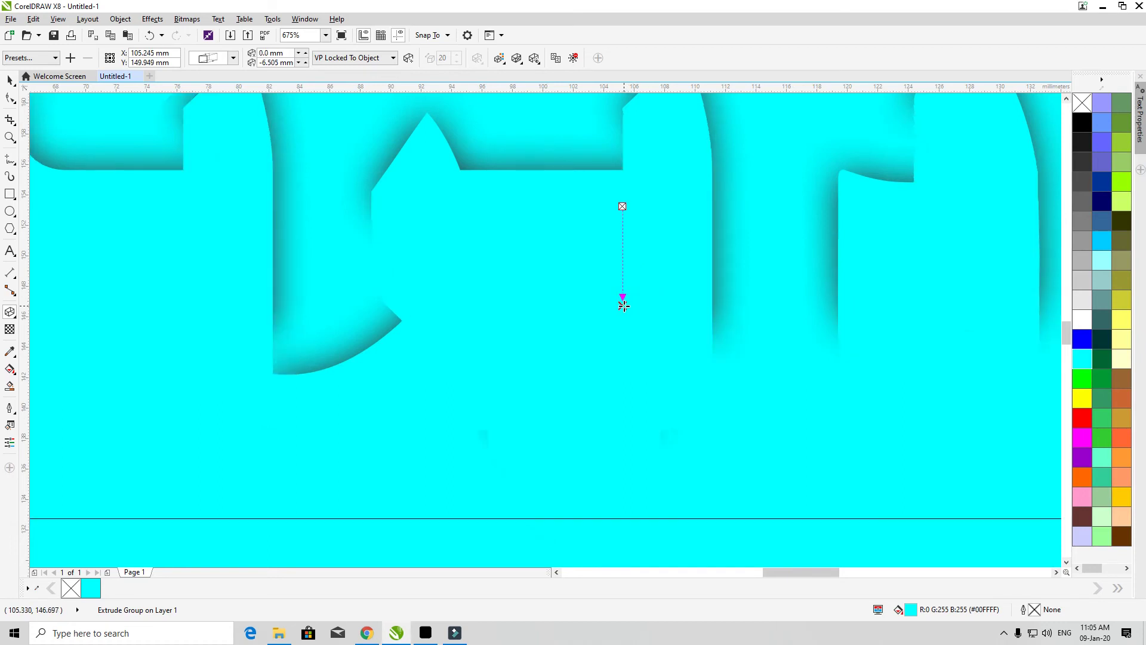
scroll(623, 305, "down", 3)
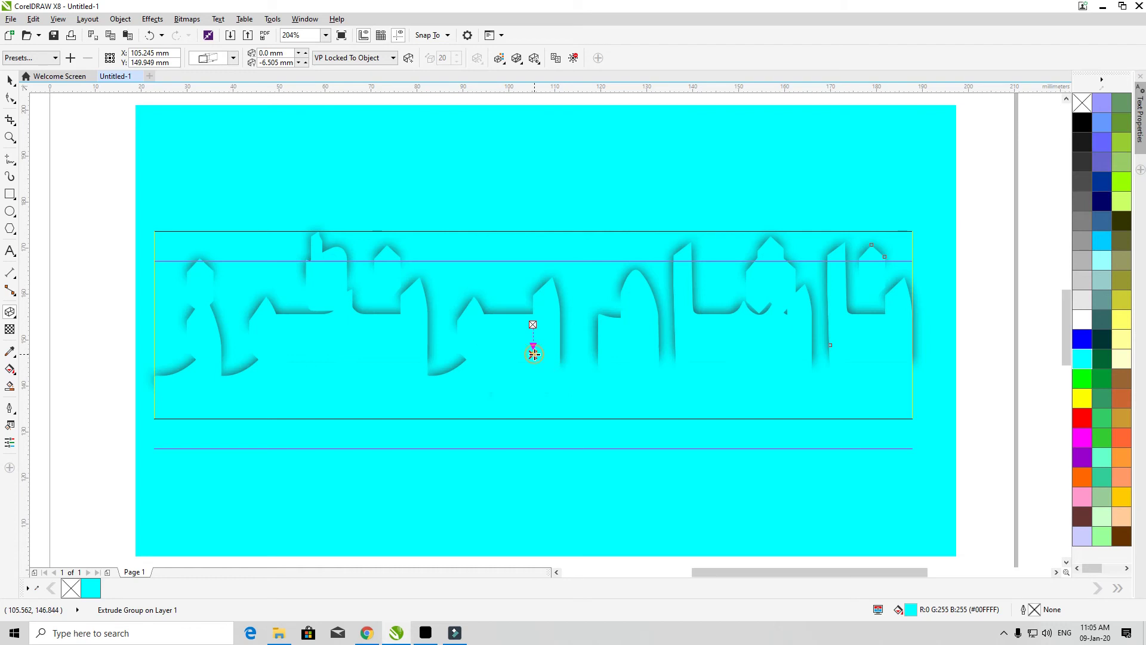
left_click_drag(534, 353, 533, 351)
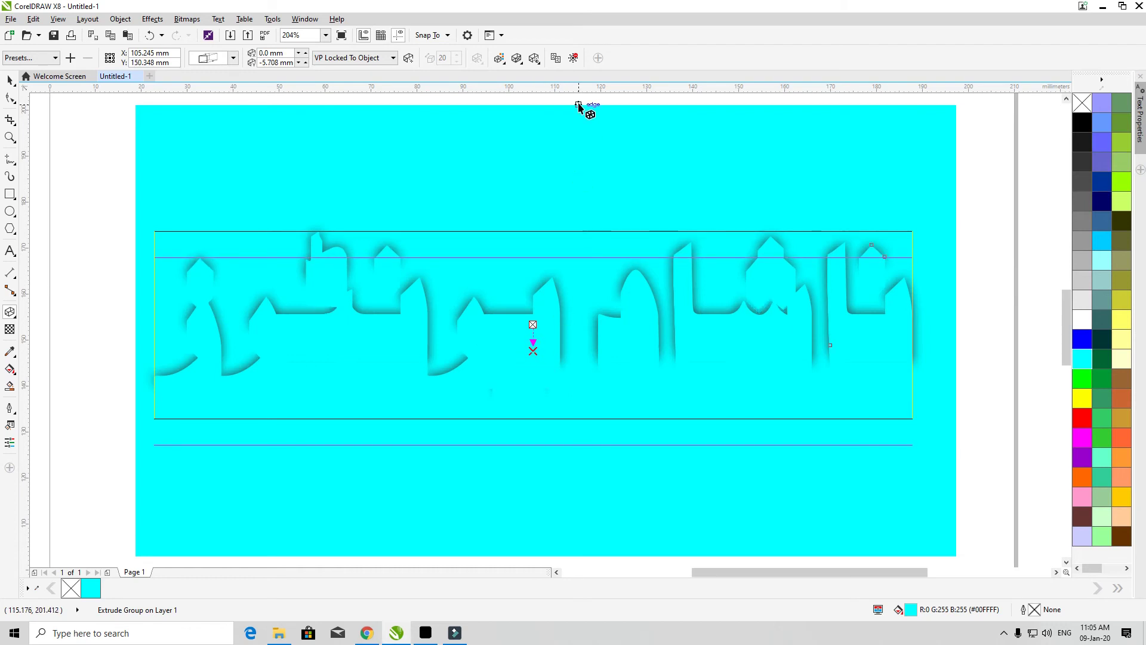
Add extrude light 2 at intensity 100 and place it at the centre of the front face of the lighting cube.
left_click(534, 57)
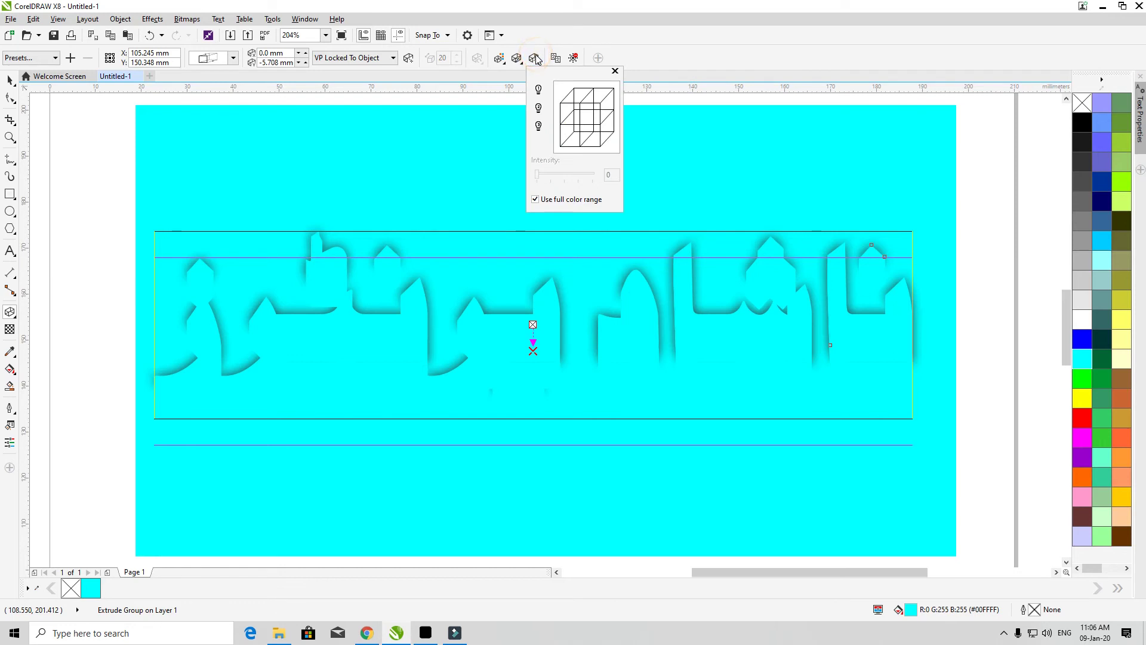
left_click(538, 108)
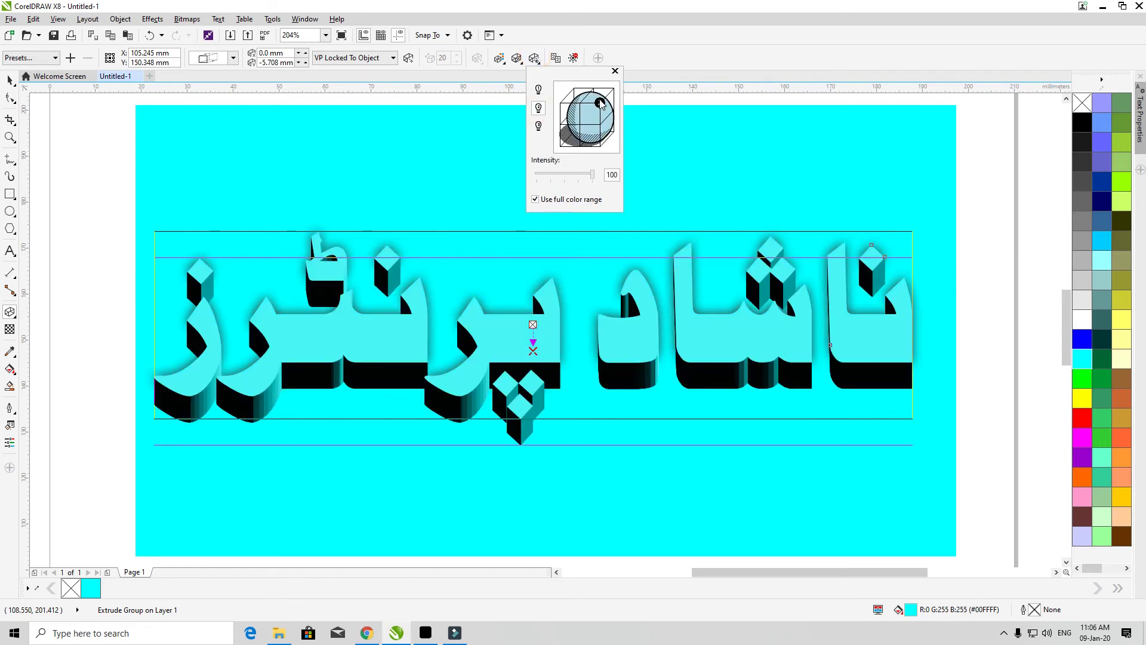
left_click(579, 124)
left_click(600, 103)
left_click(578, 123)
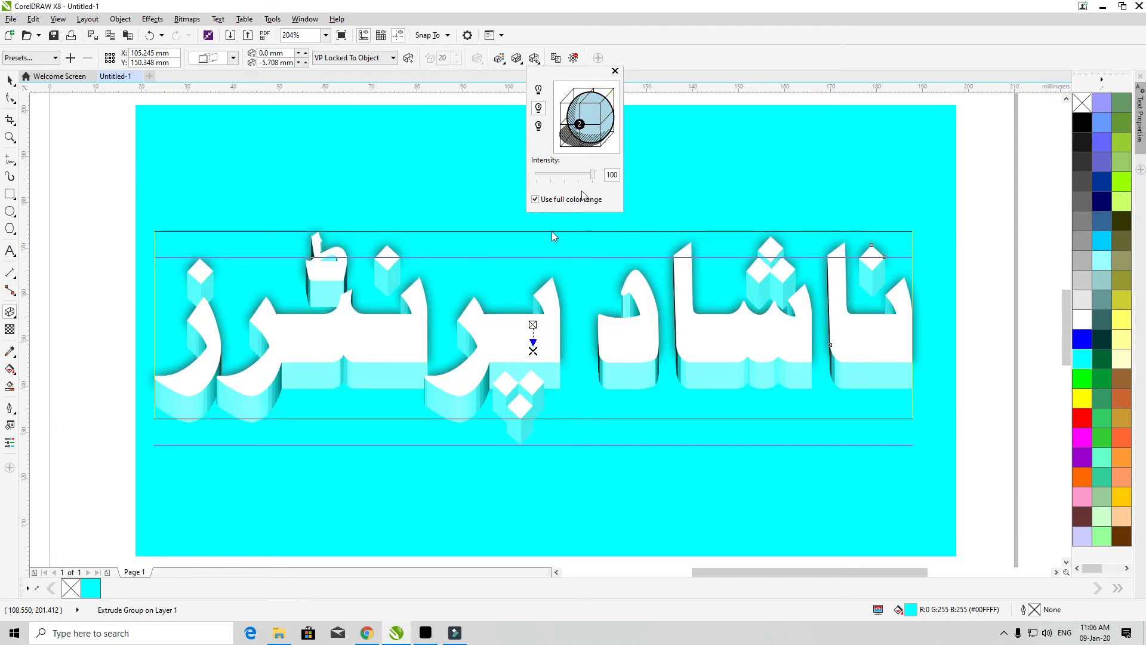
left_click(13, 80)
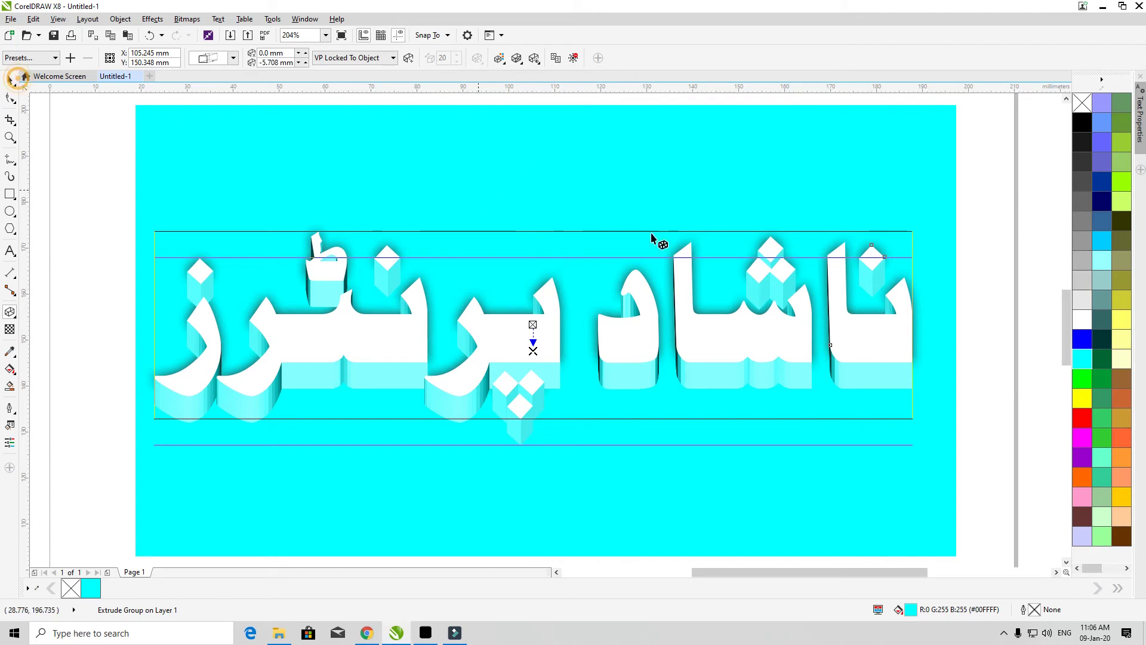
left_click(988, 156)
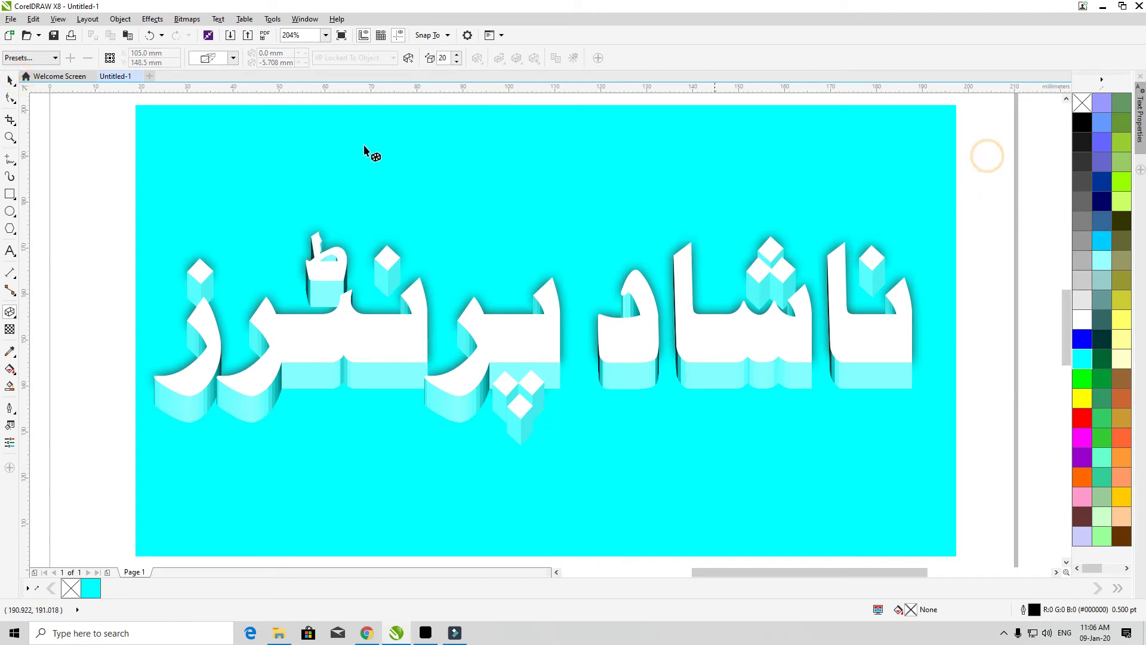
Recolour the extruded lettering, trying red and green and finishing with blue.
left_click(11, 81)
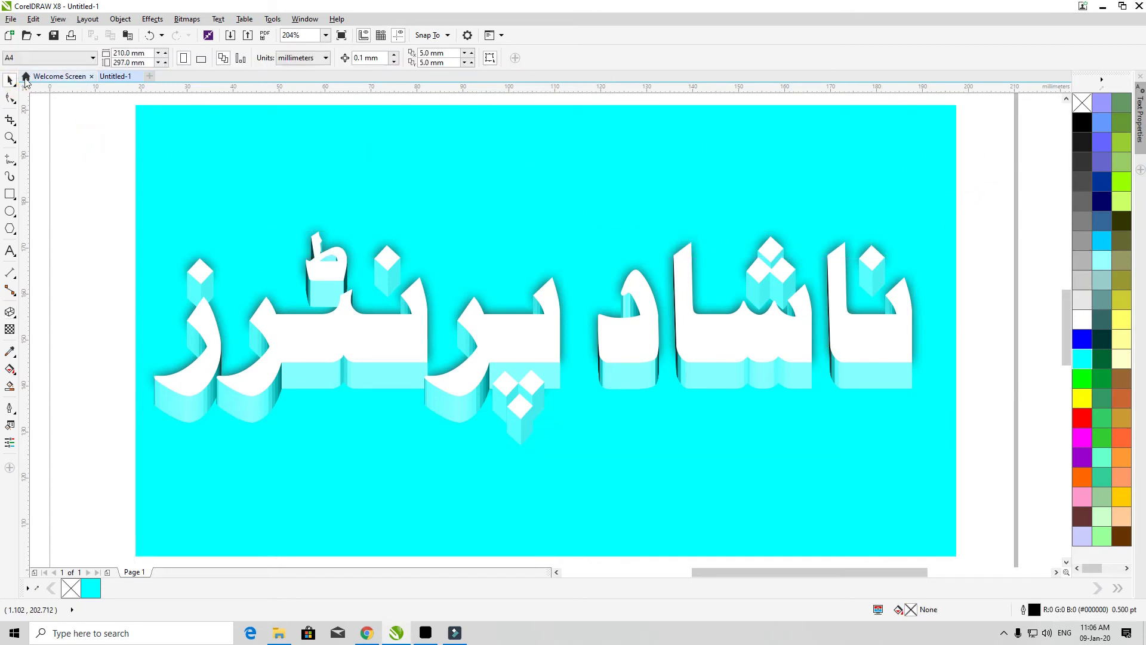
left_click(377, 327)
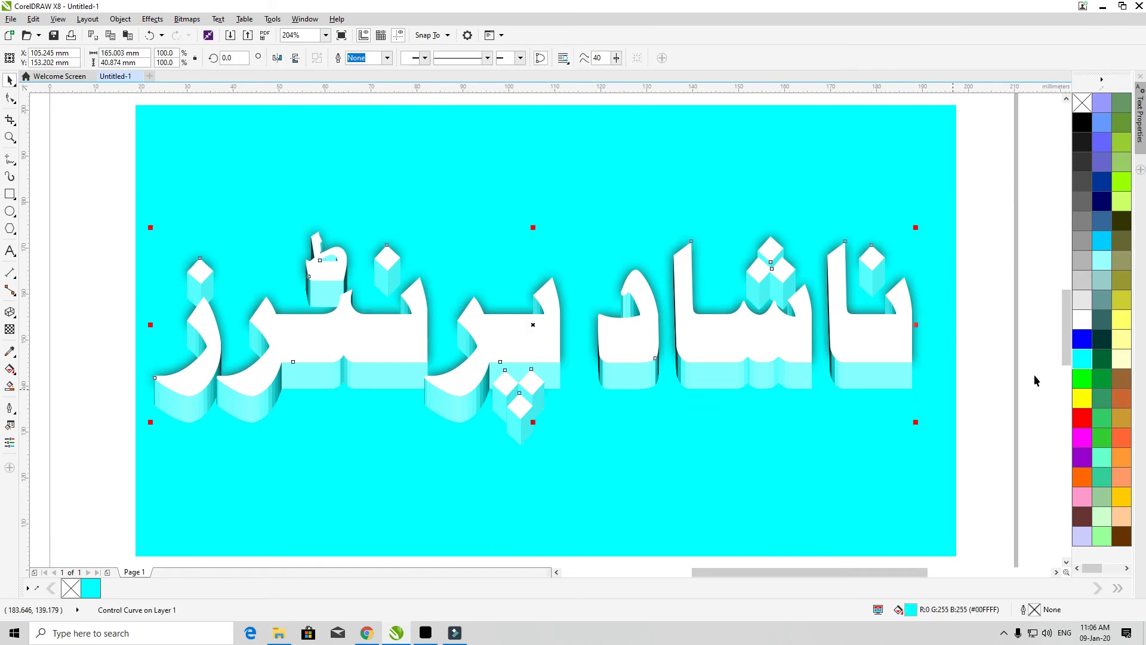
left_click(1080, 419)
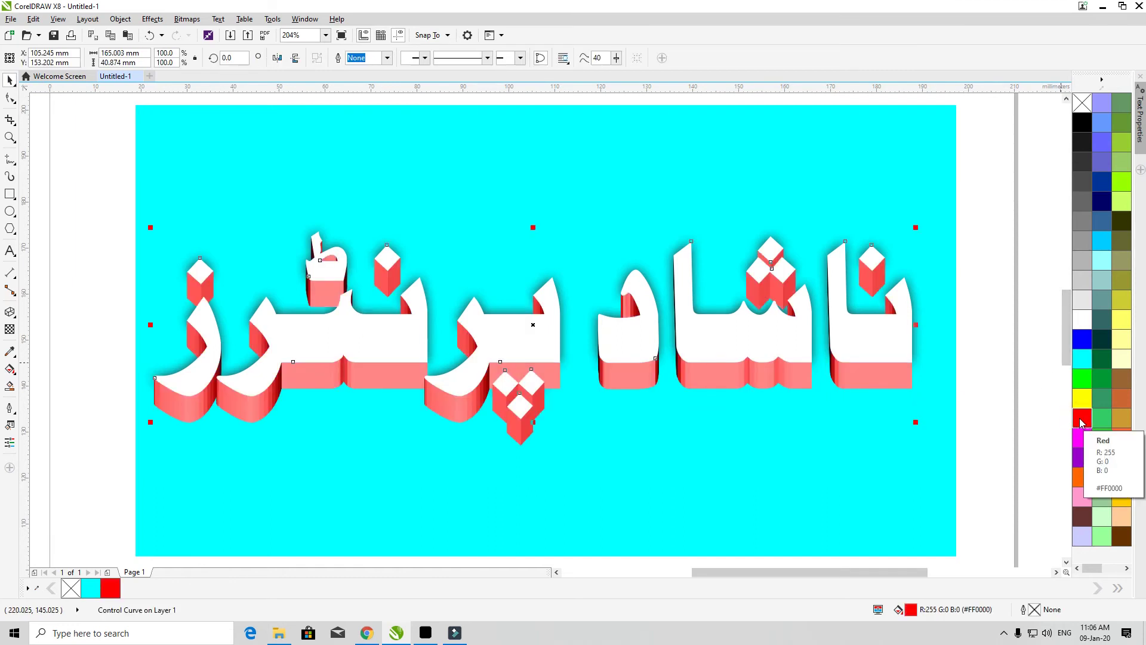
left_click(1082, 383)
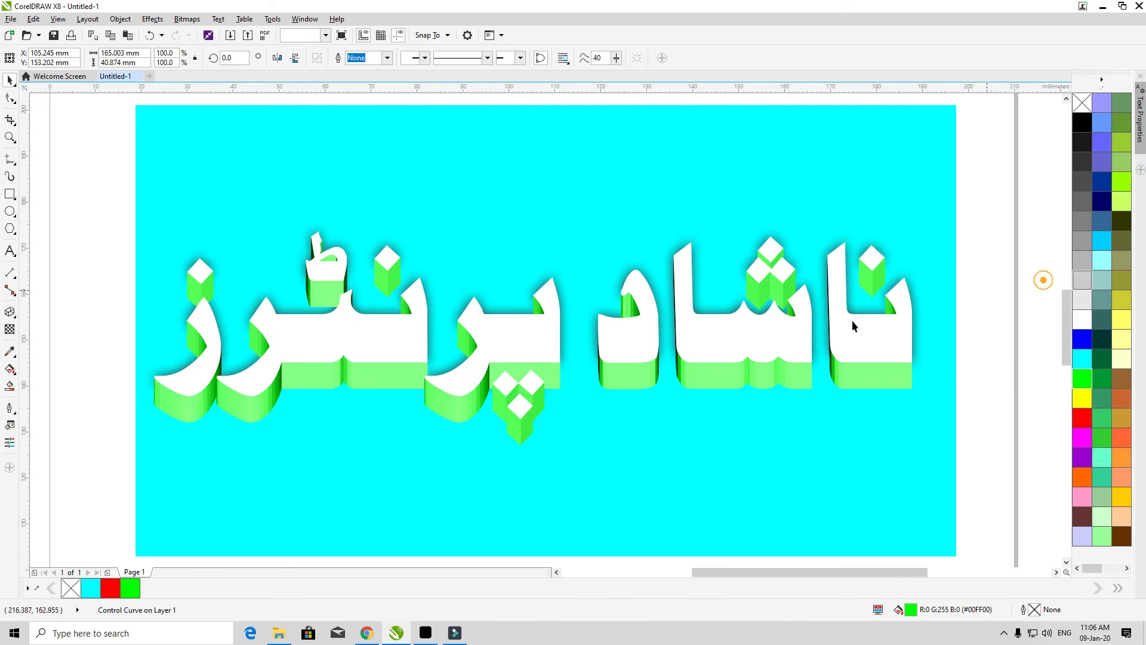
left_click(1082, 339)
left_click(1033, 293)
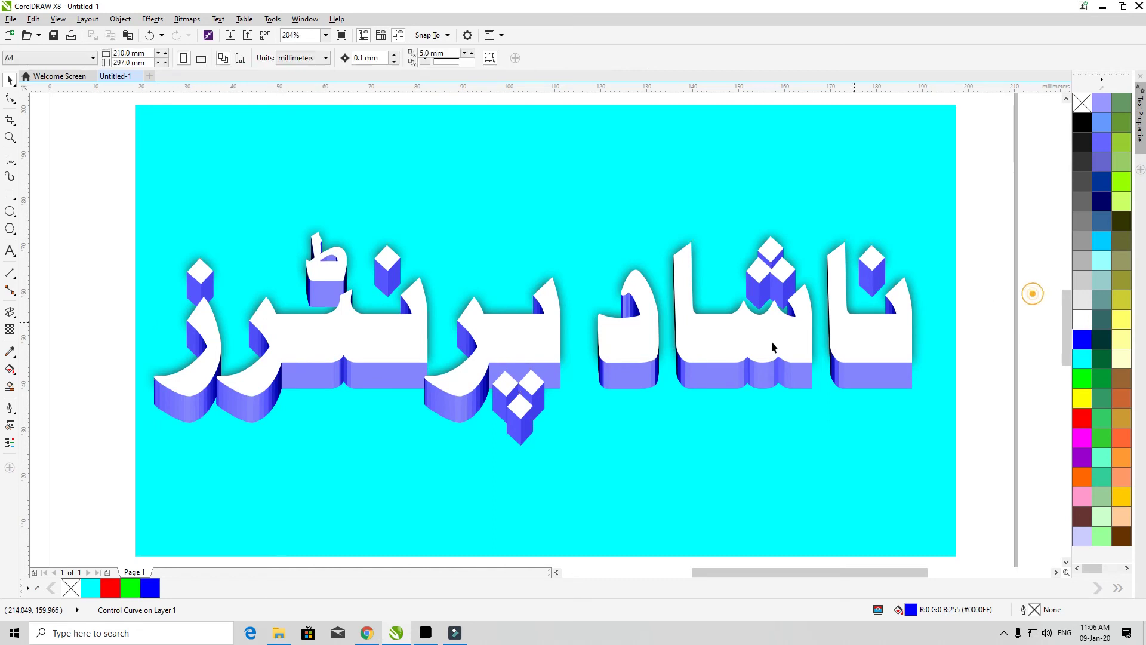
Separate the lettering's front face from its extrusion and fill the face with red, trying cyan first.
left_click(709, 324)
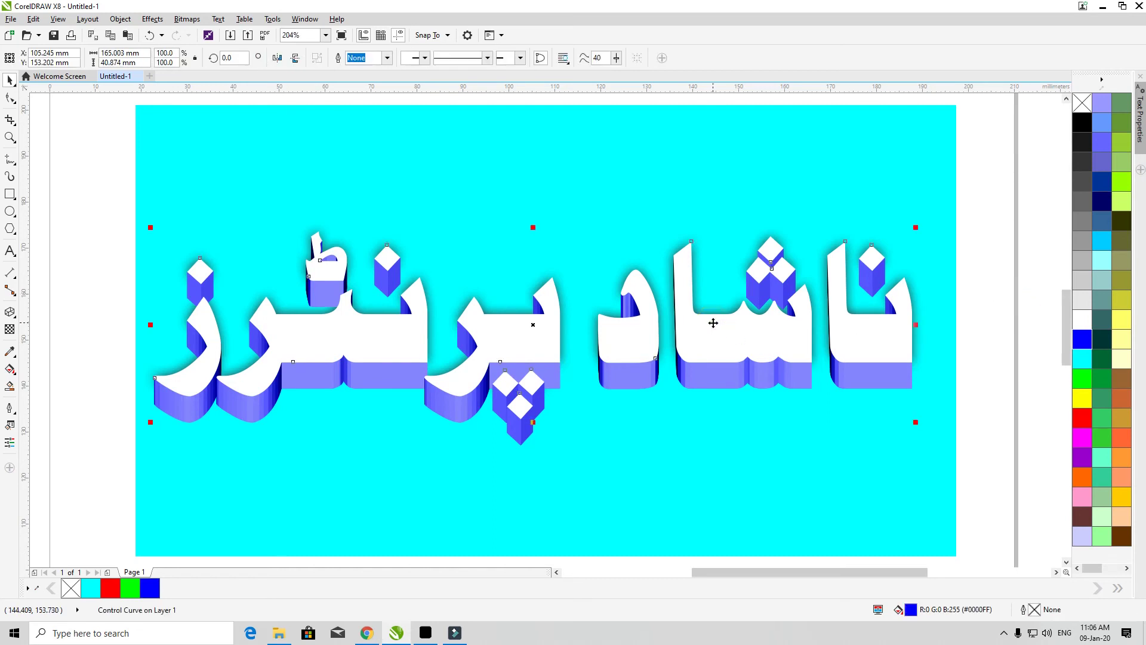
left_click(713, 323)
left_click(517, 327)
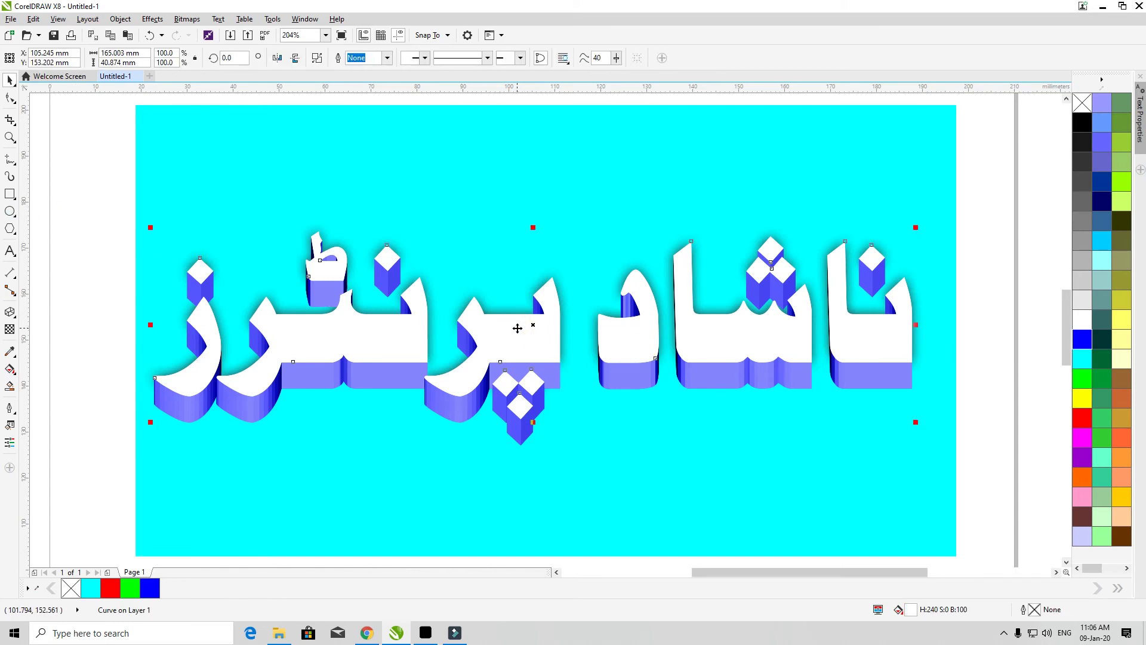
left_click(1086, 358)
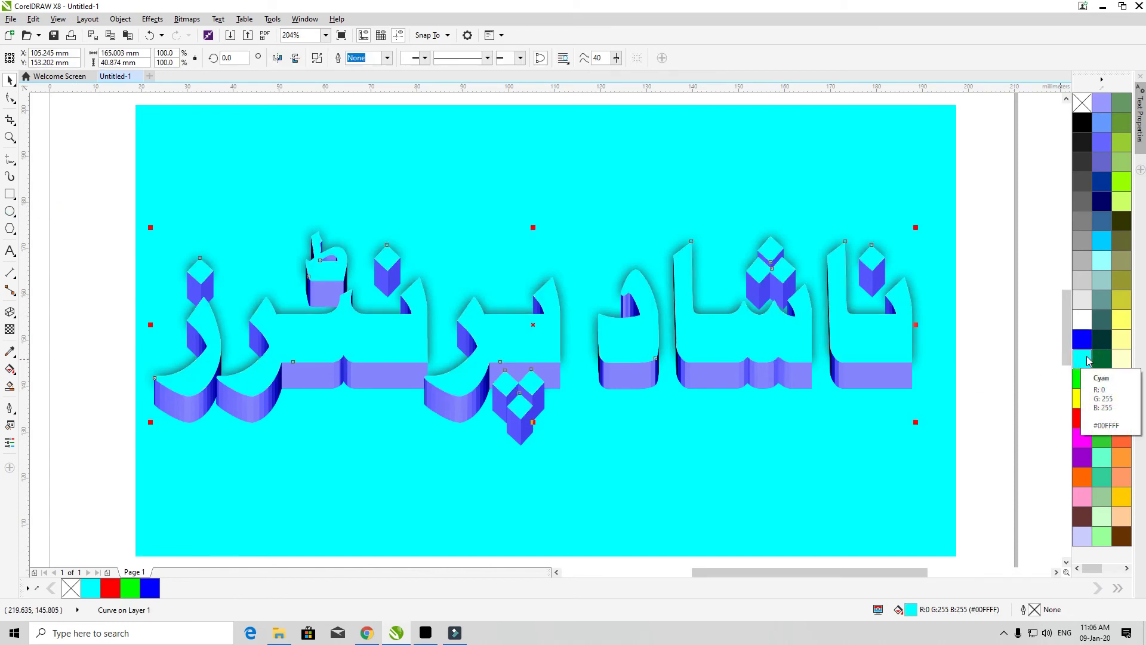
left_click(1083, 420)
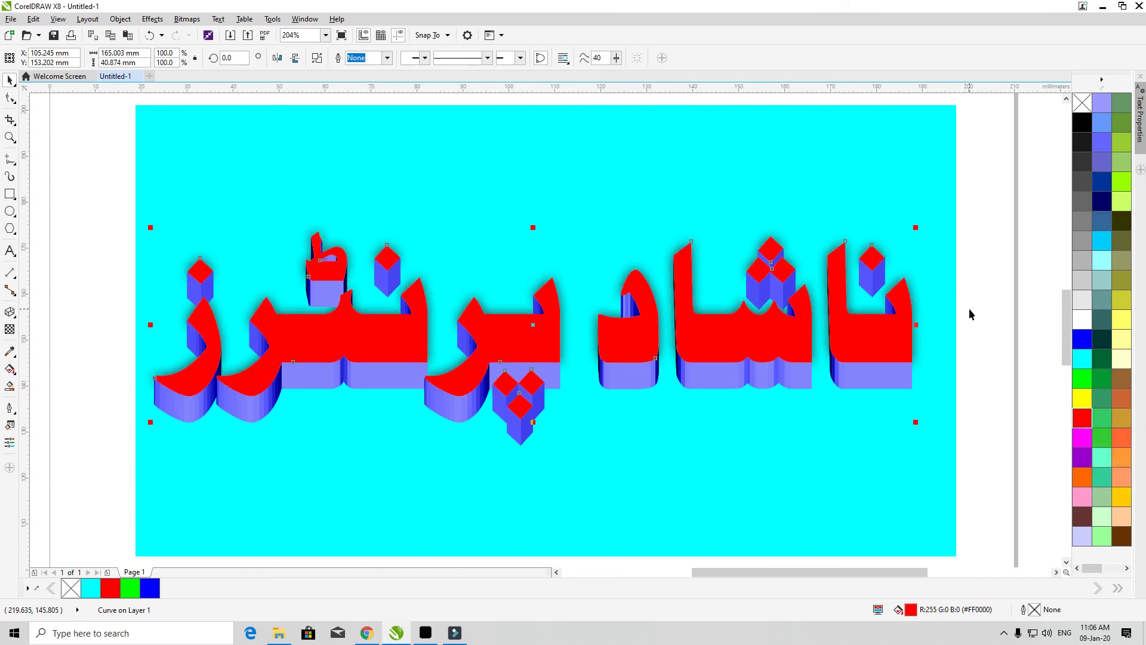
Give the lettering's red front face a white 4 pt outline with round corners, positioned outside the shape.
right_click(1082, 319)
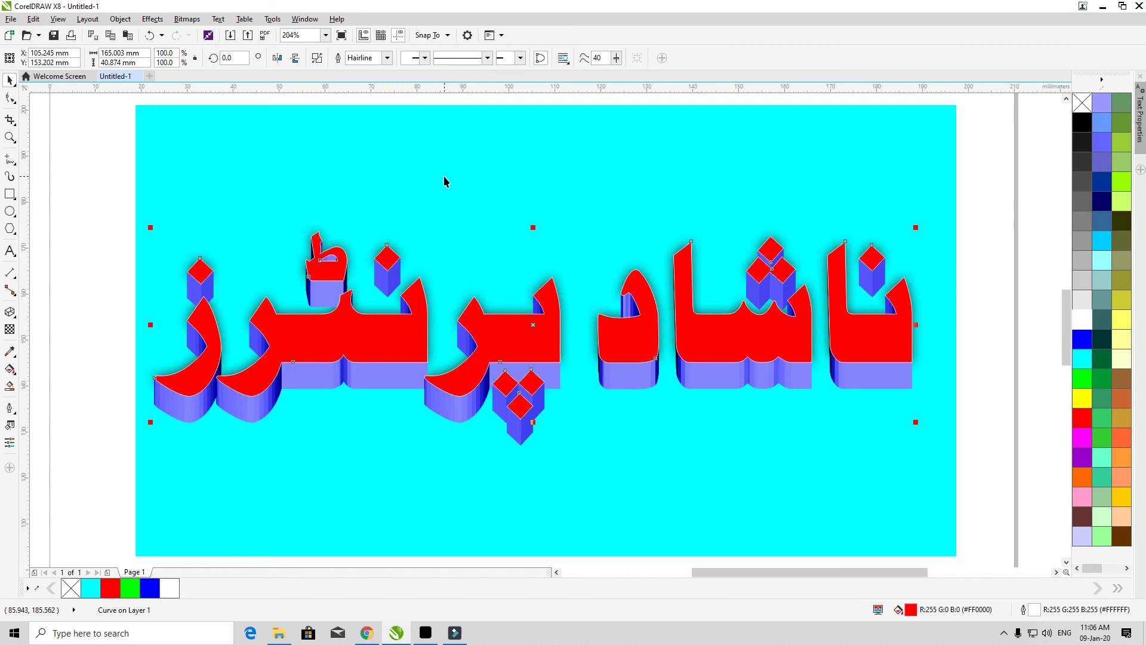
key("F12")
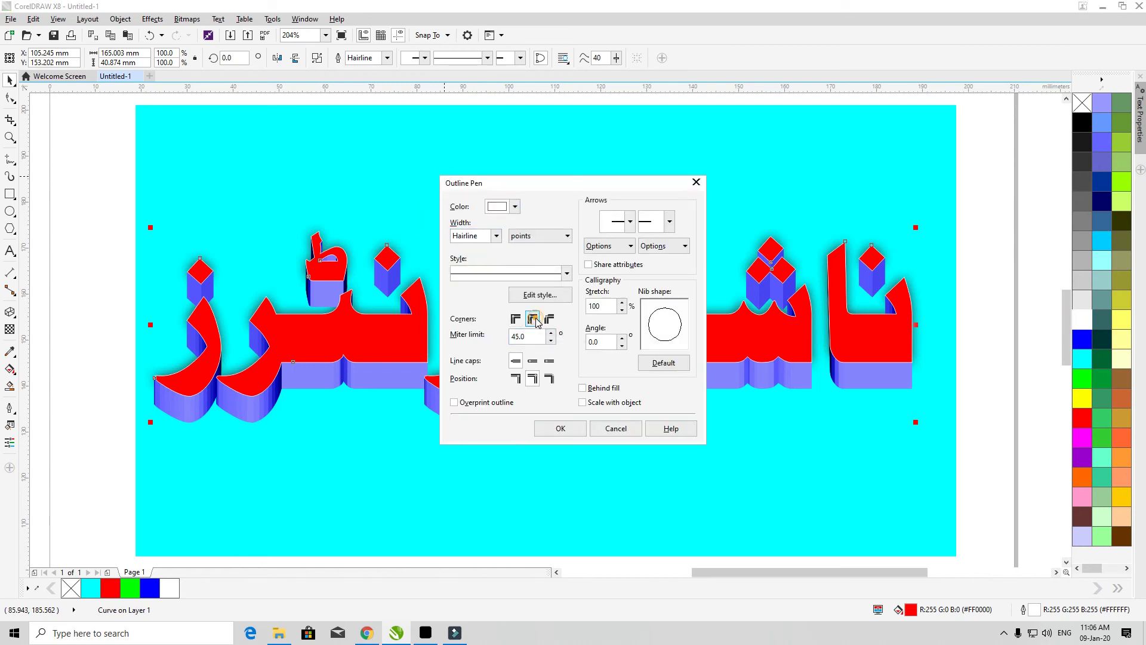
left_click(532, 318)
left_click(516, 378)
left_click(496, 236)
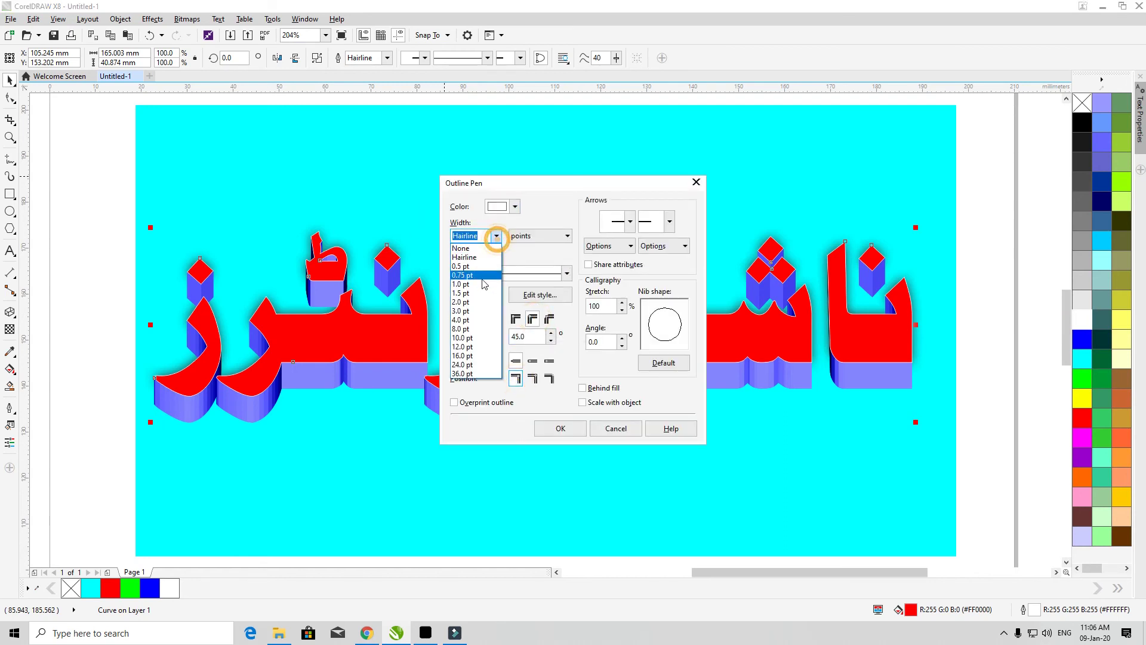
left_click(466, 321)
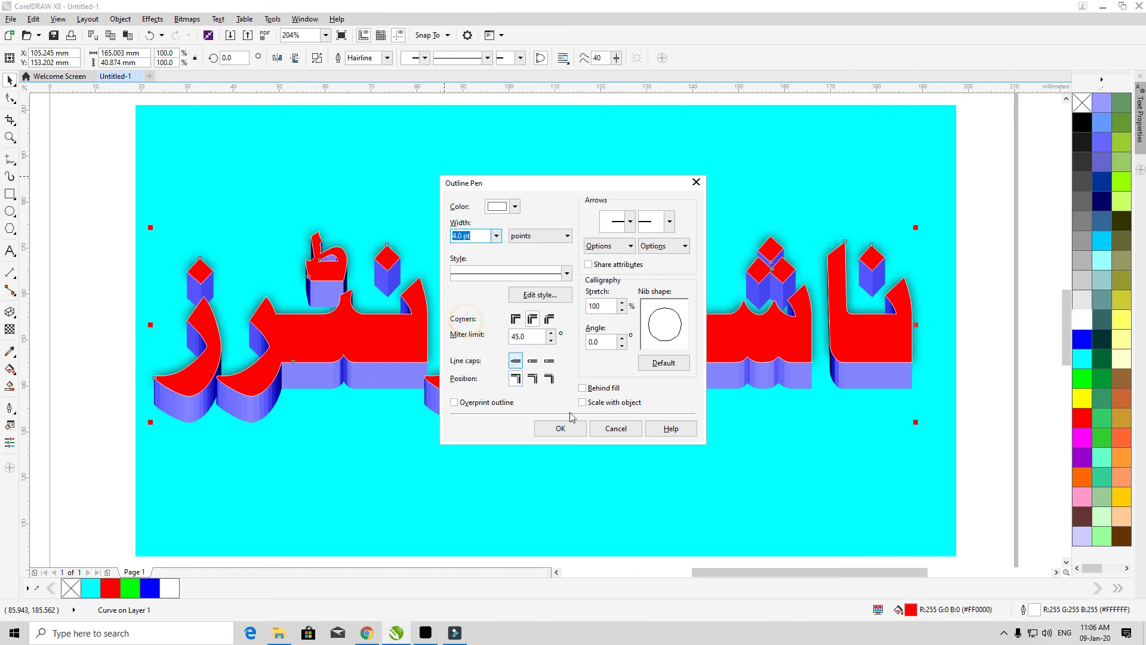
left_click(560, 428)
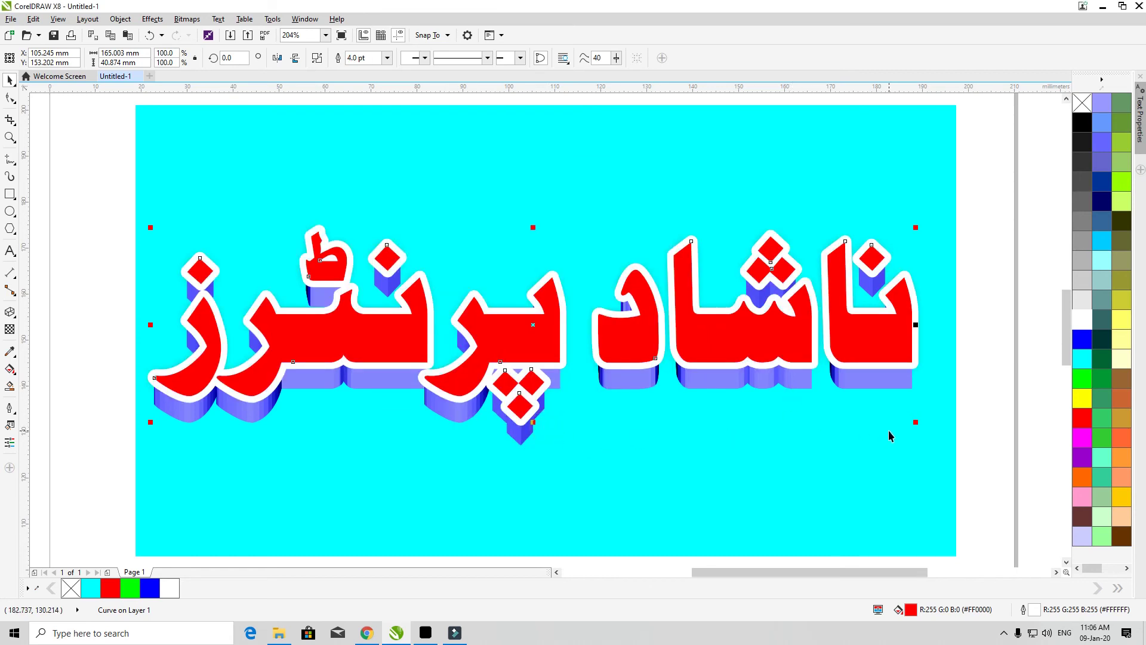
Reduce the front face's white outline to a width of 3 pt.
key("F12")
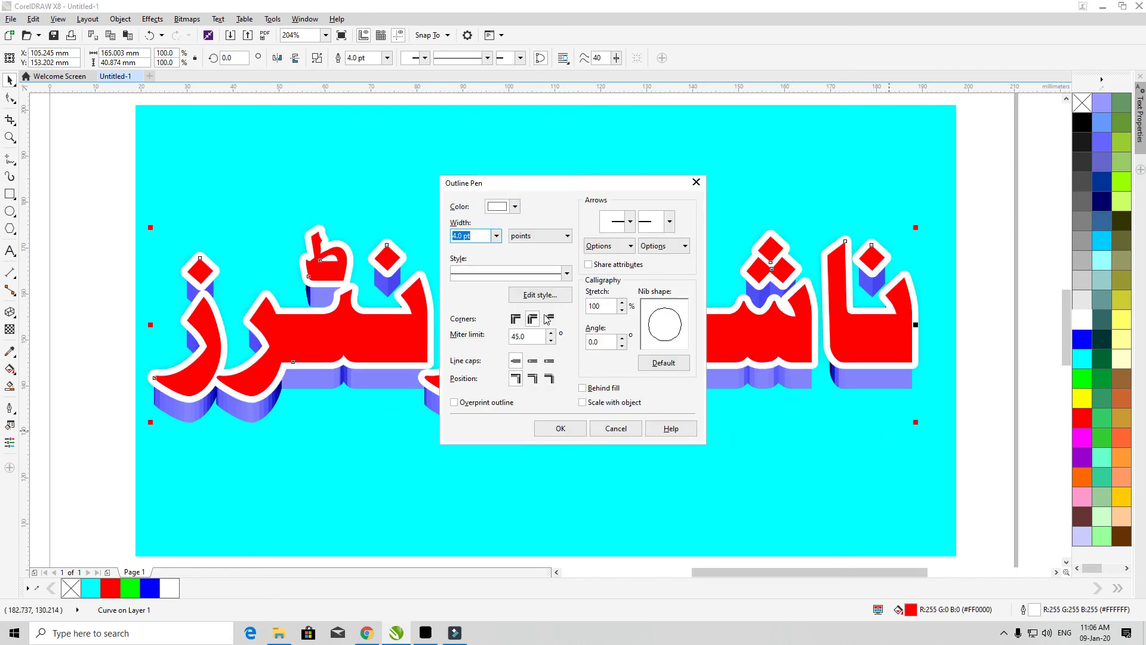
type("03")
key("BackSpace")
left_click(561, 428)
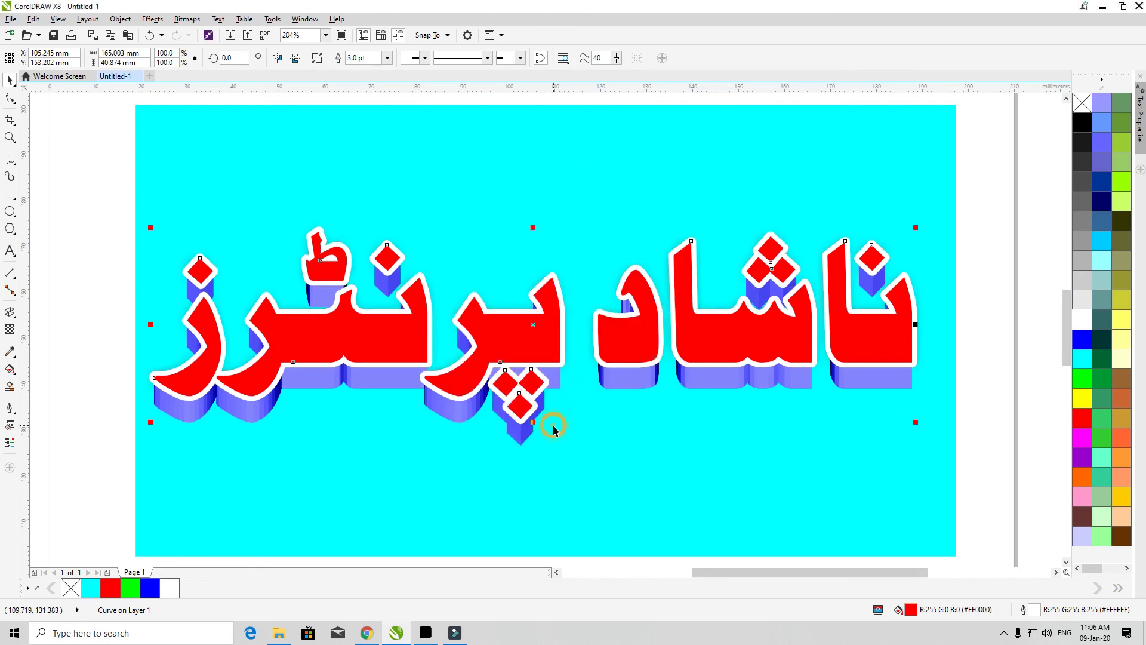
left_click(1030, 366)
Nudge the blue extrusion group up about 0.9 mm behind the red front face.
left_click(694, 381)
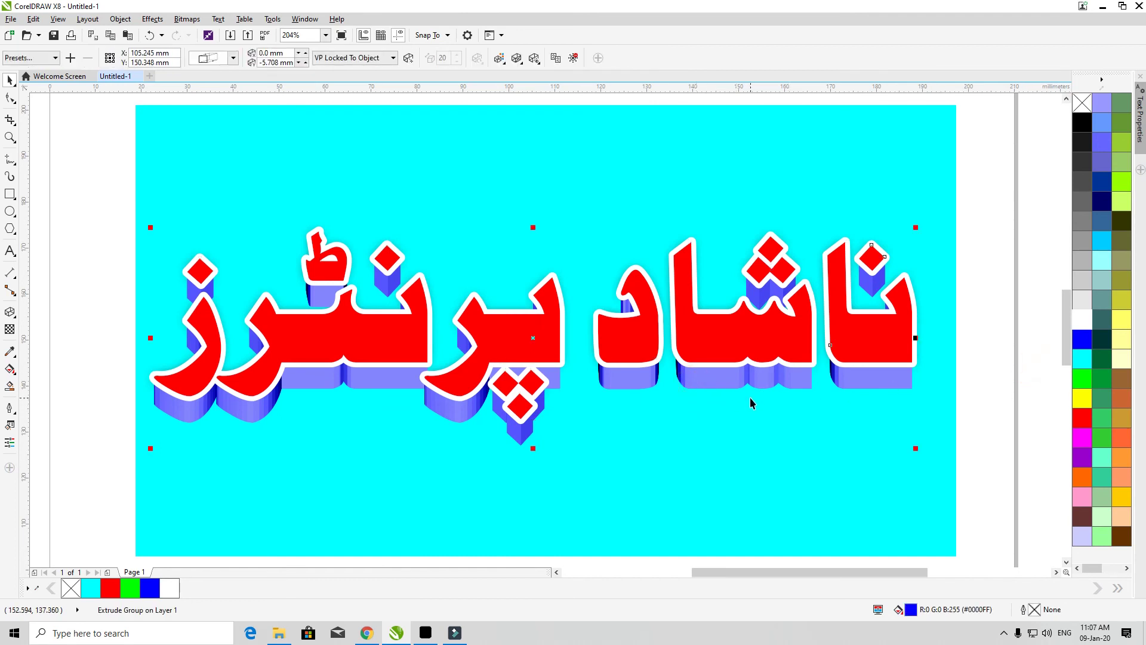
key("Down")
key("Down")
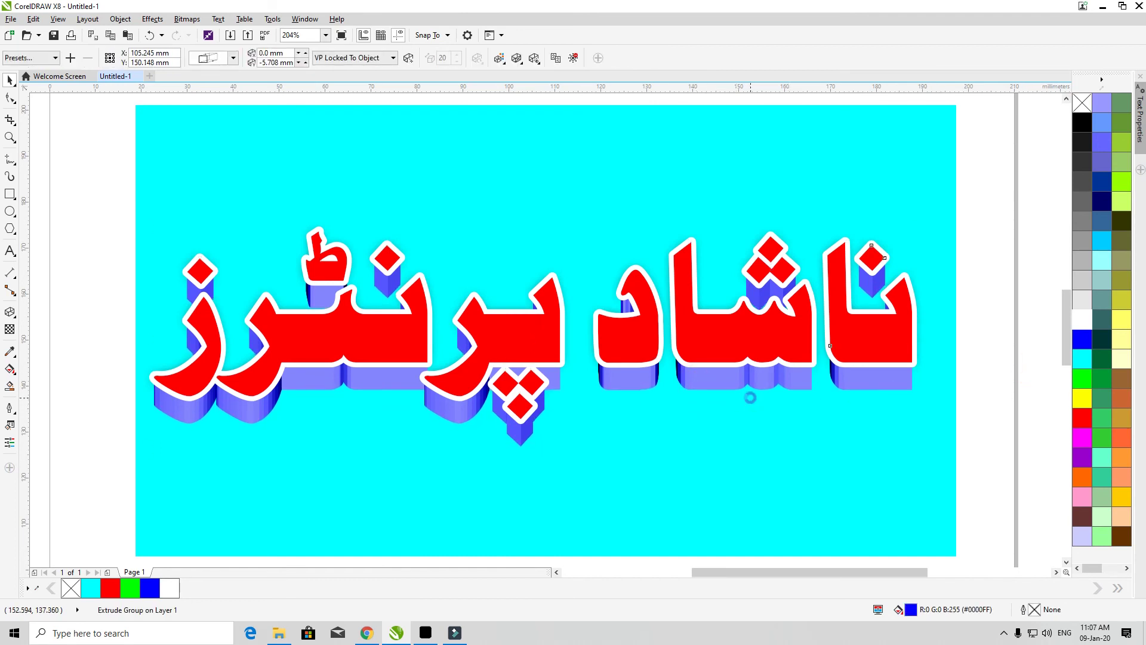
key("Up")
key("Up")
key("Up")
key("Up")
key("Up")
key("Up")
key("Up")
key("Up")
key("Up")
key("Up")
key("Up")
key("Up")
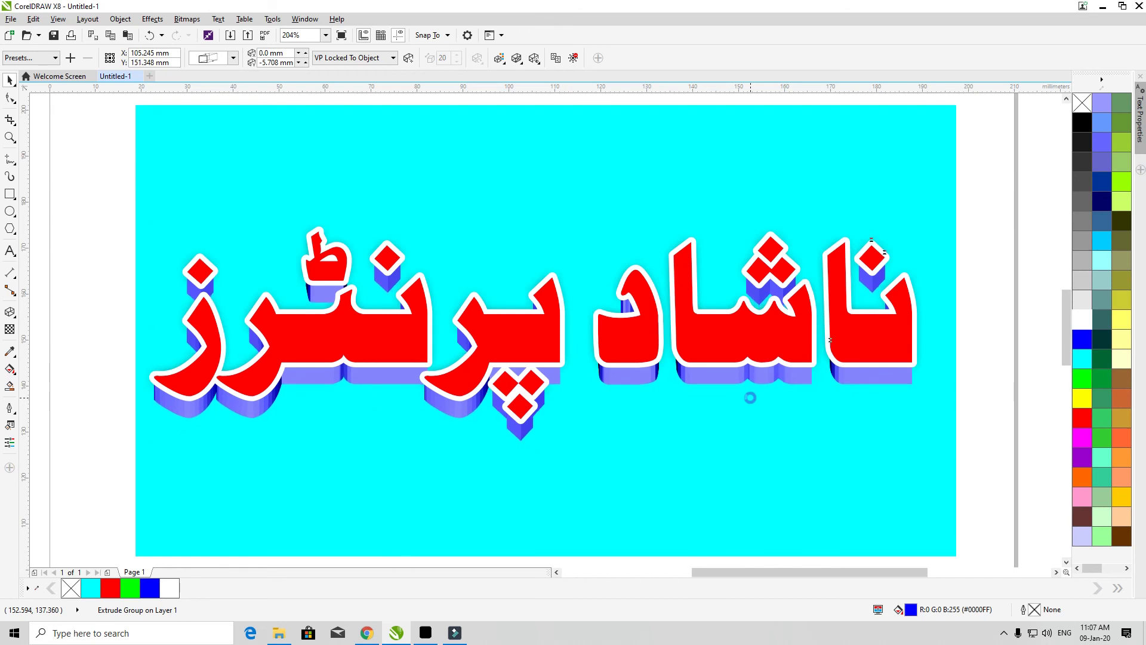
key("Up")
key("Up")
key("Up")
key("Up")
key("Up")
key("Up")
key("Up")
key("Up")
key("Up")
key("Up")
key("Up")
key("Up")
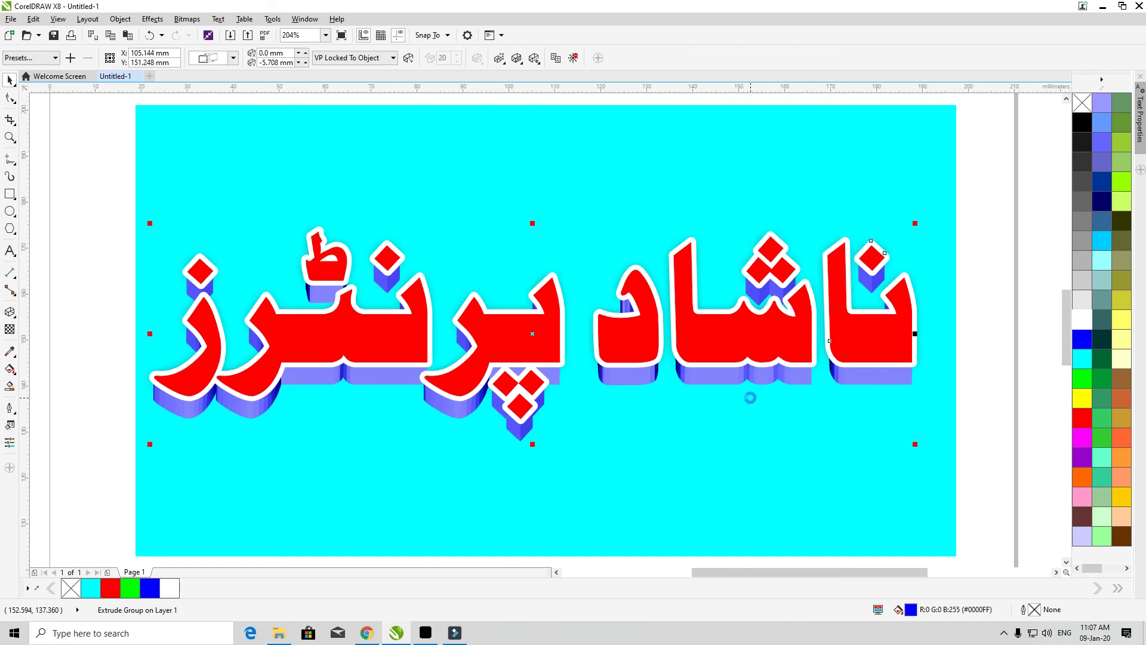
left_click(998, 410)
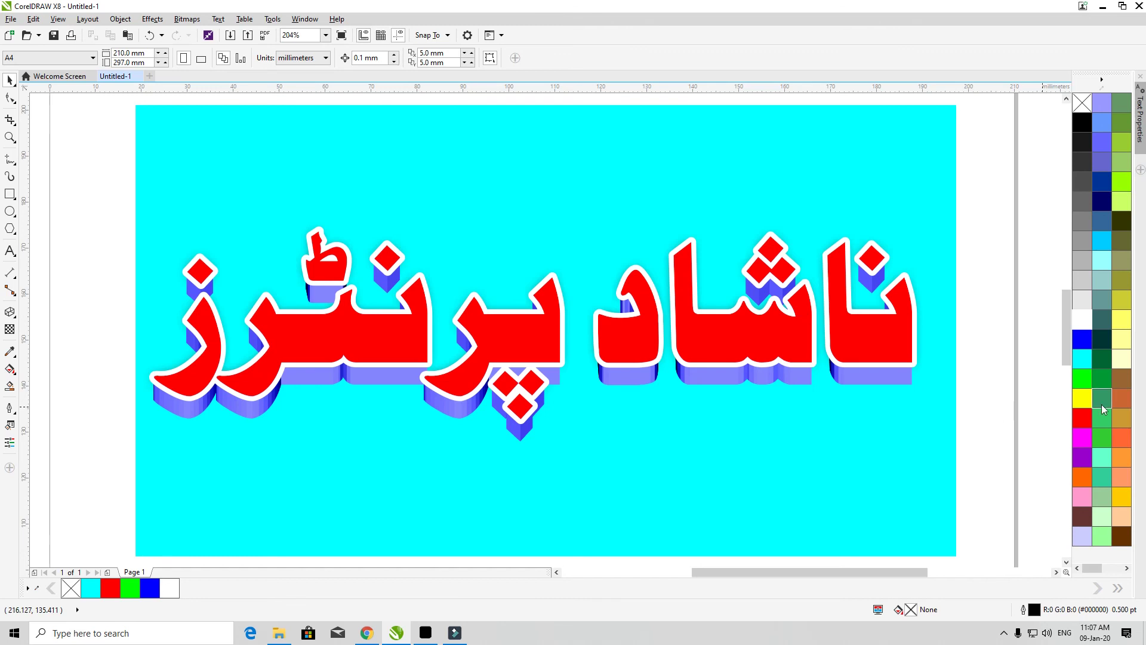
Thin the white outline of the red front face to 2 pt.
left_click(876, 287)
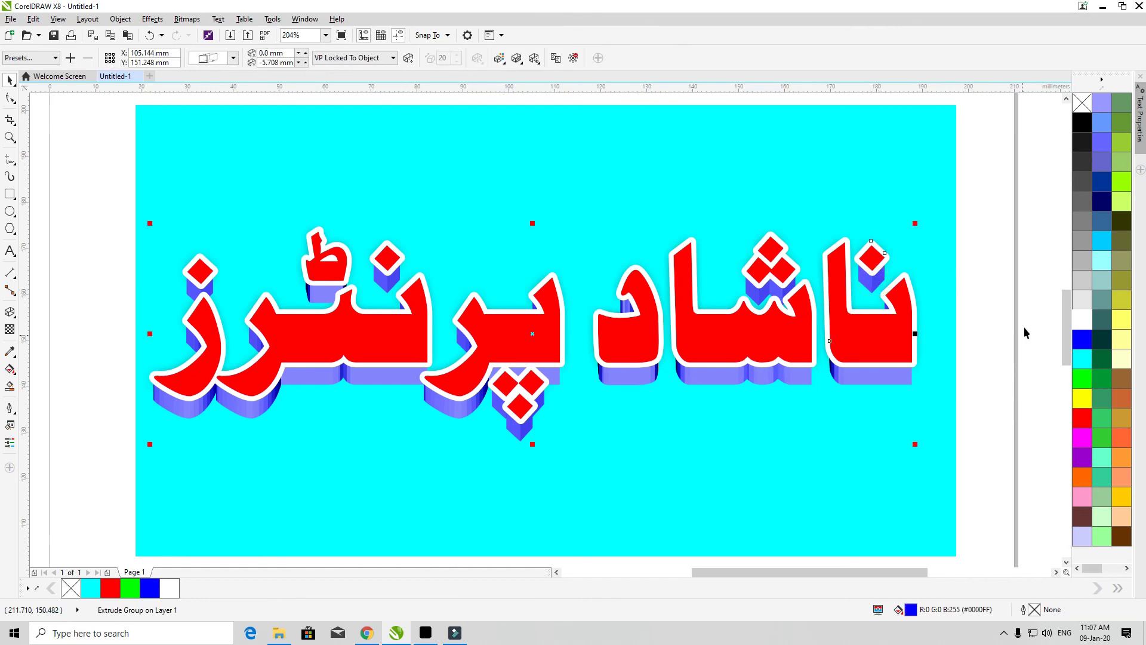
left_click(870, 332)
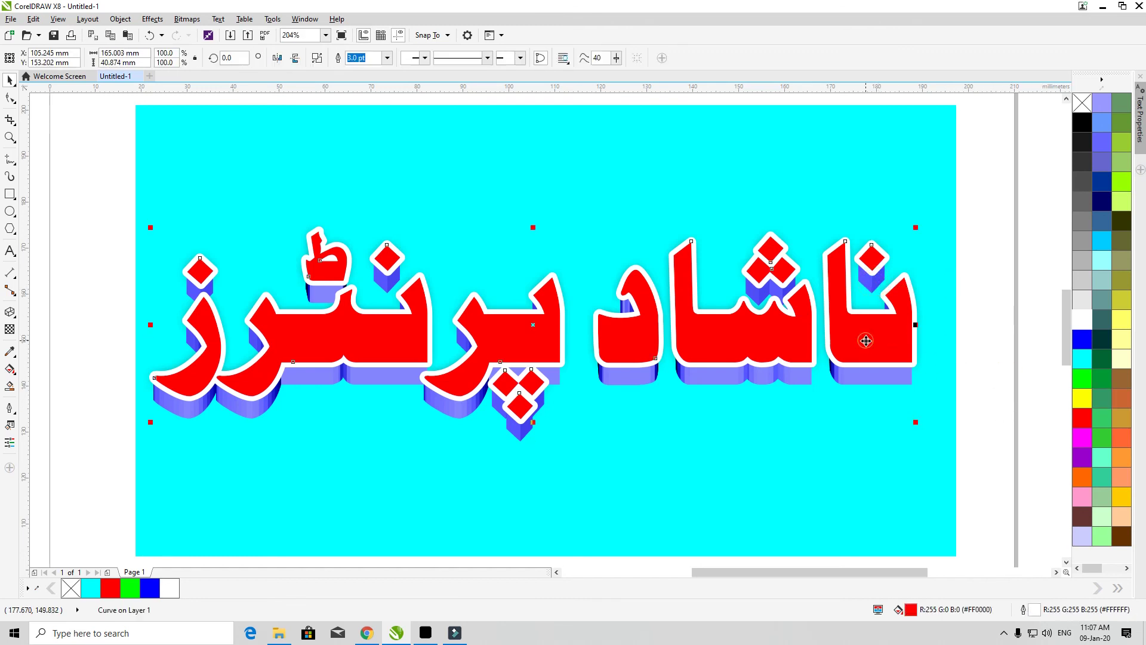
key("F12")
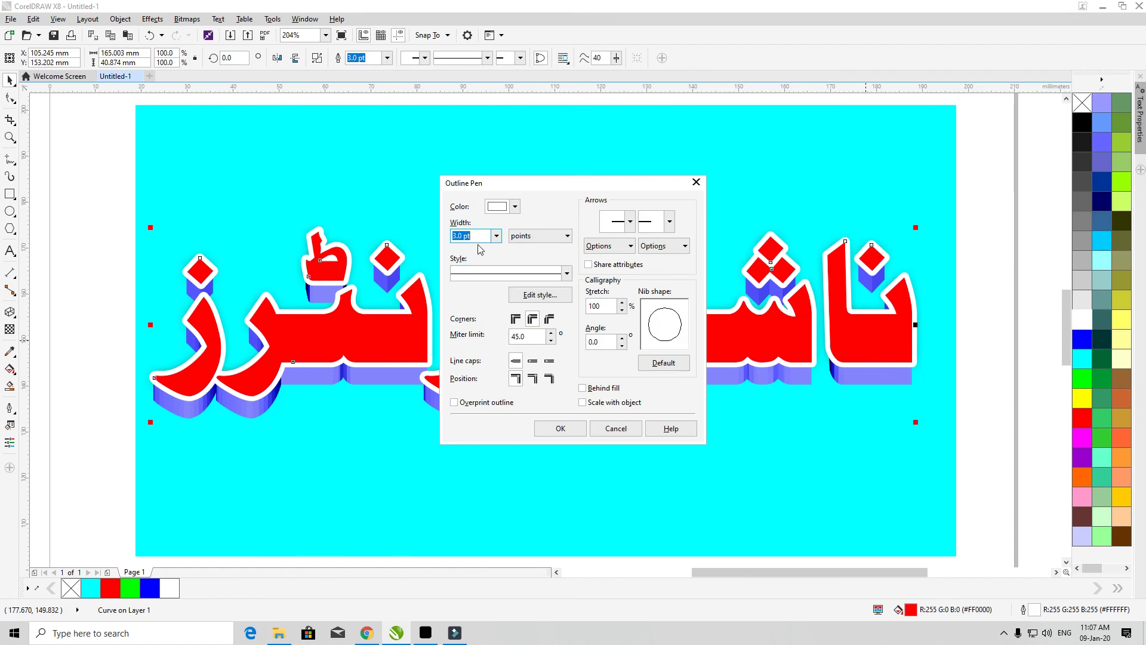
left_click(560, 428)
left_click(1001, 345)
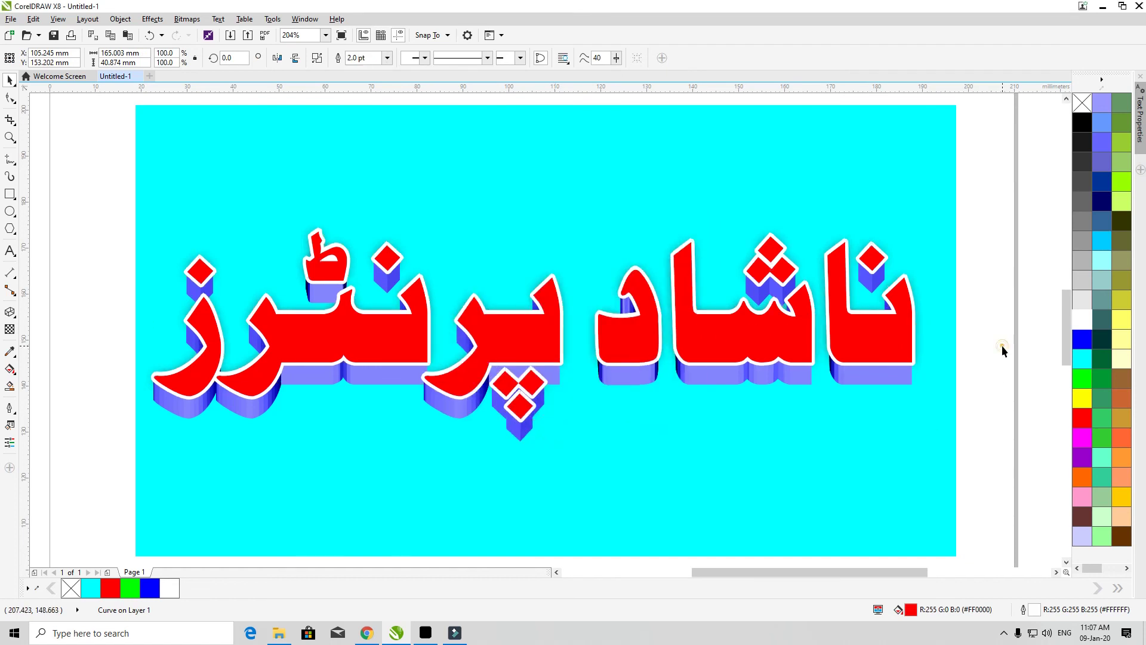